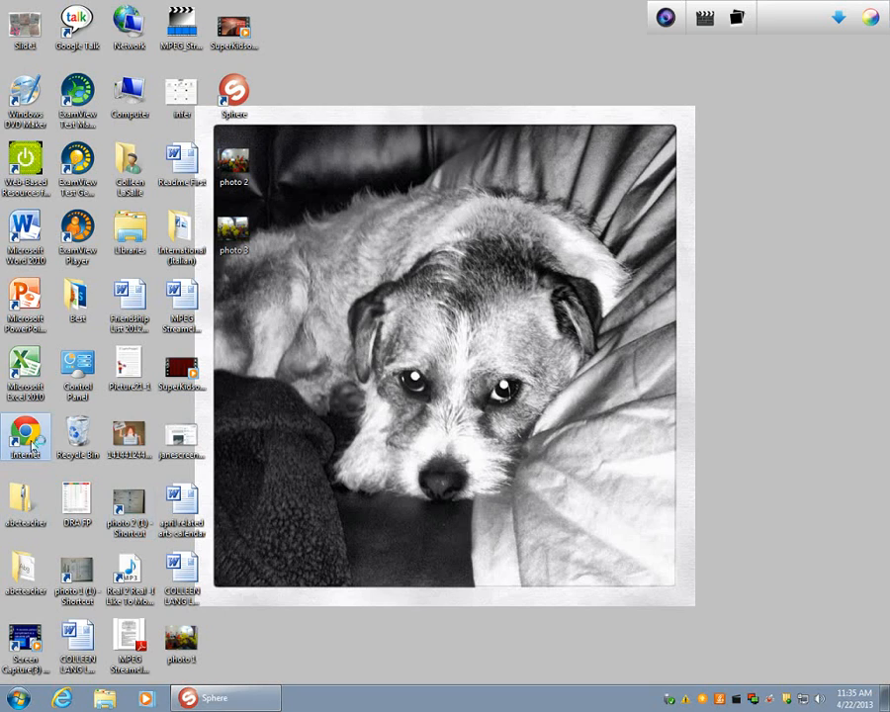
Launch Google Chrome from the desktop Internet shortcut.
{"action": "double_click", "coordinate": [32, 445]}
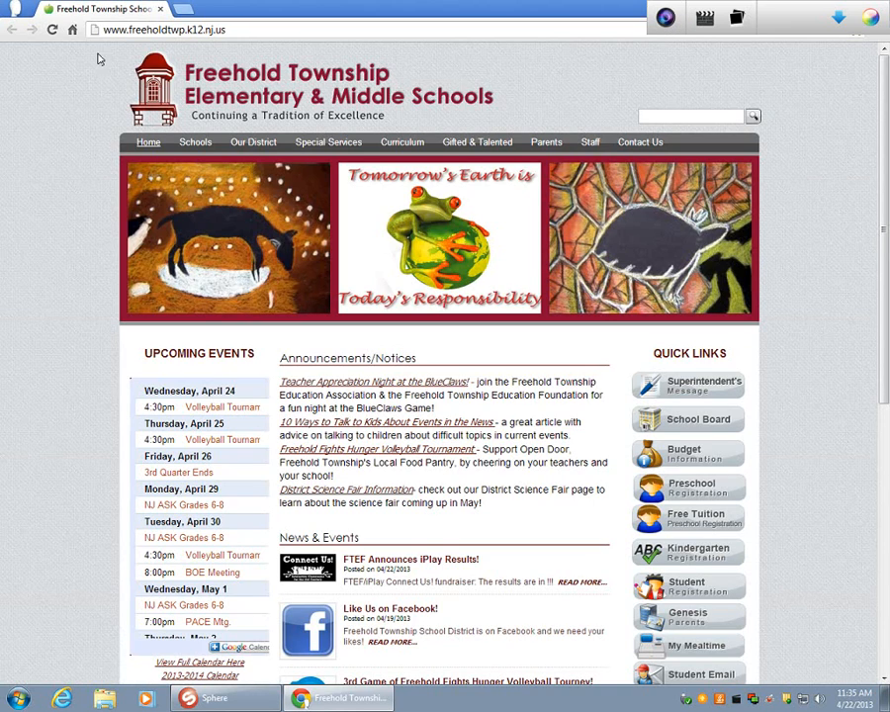
Go to edu.glogster.com and bring up the Glogster EDU log-in page.
{"action": "left_click", "coordinate": [210, 30]}
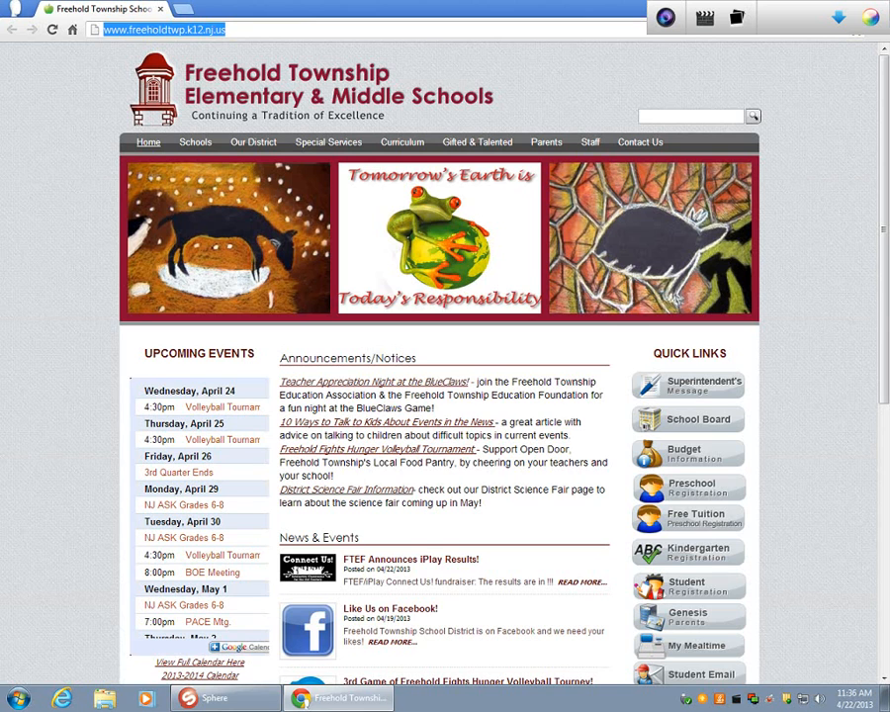
{"action": "type", "text": "edu"}
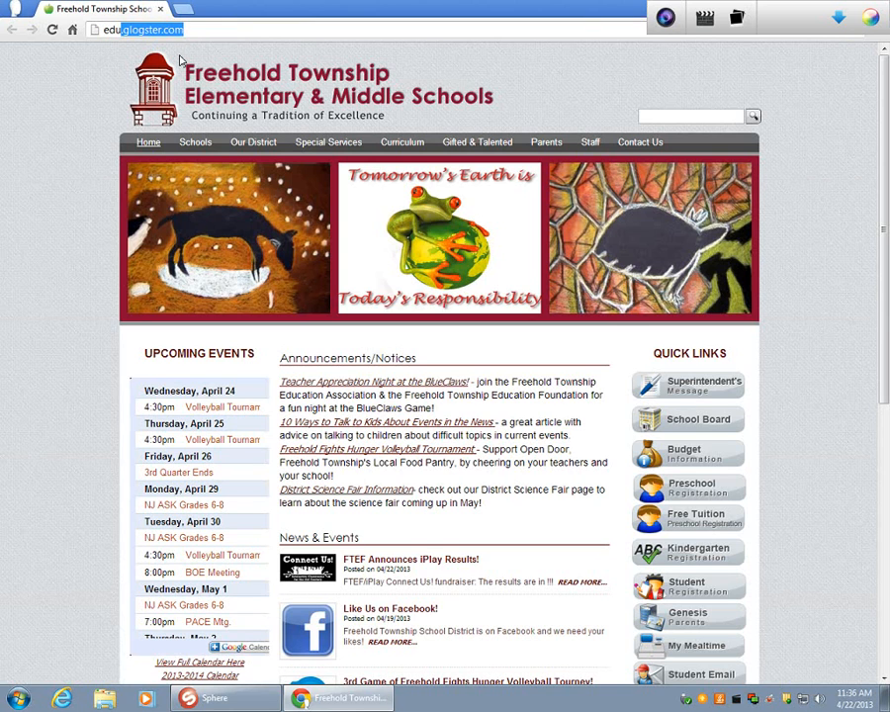
{"action": "key", "text": "Return"}
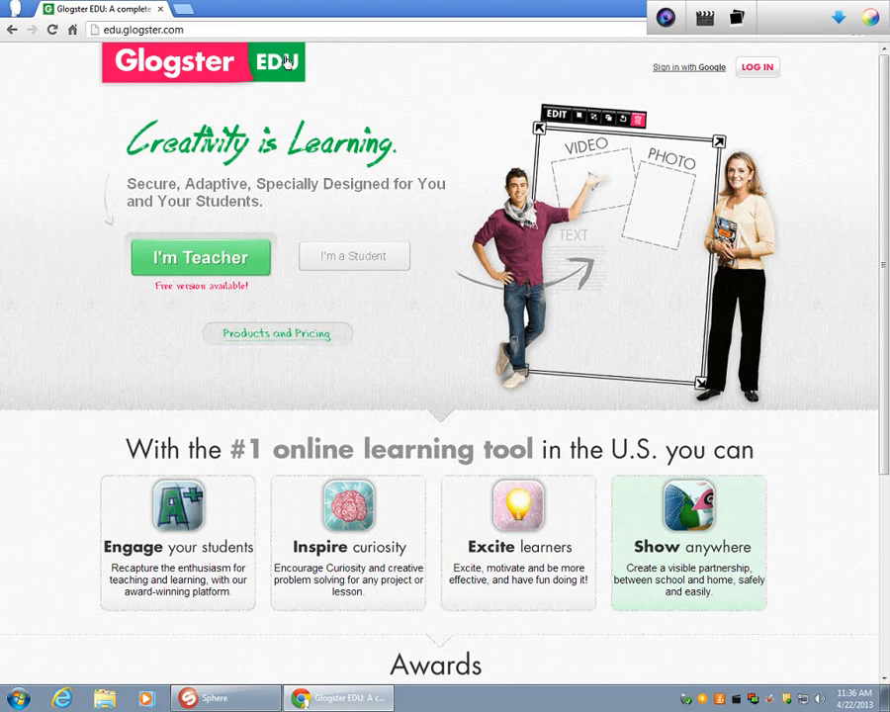
{"action": "left_click", "coordinate": [760, 68]}
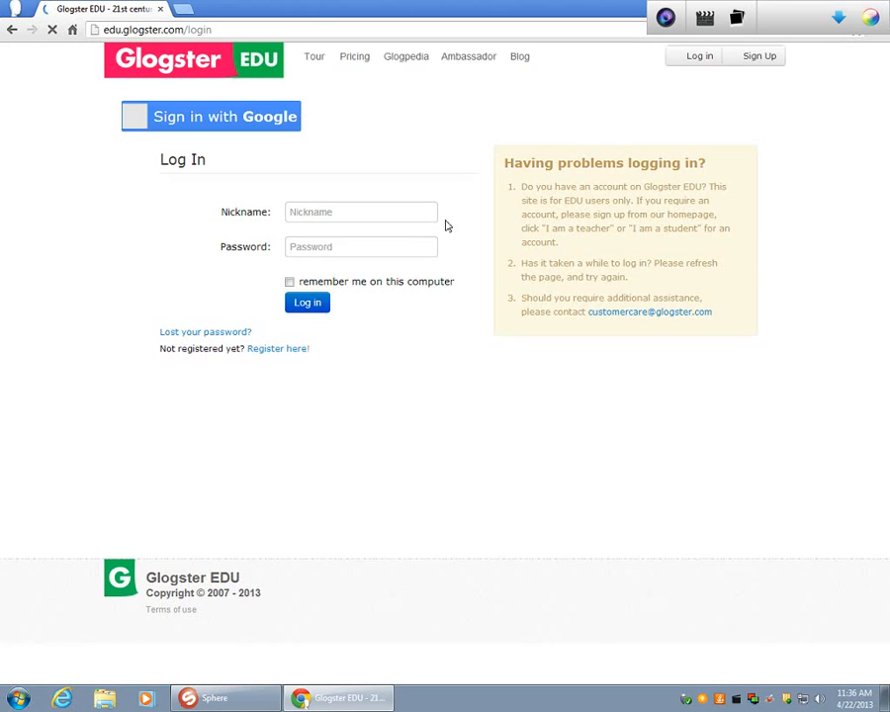
Log in with the teacher account's nickname and password.
{"action": "left_click", "coordinate": [342, 213]}
{"action": "type", "text": "clasalle"}
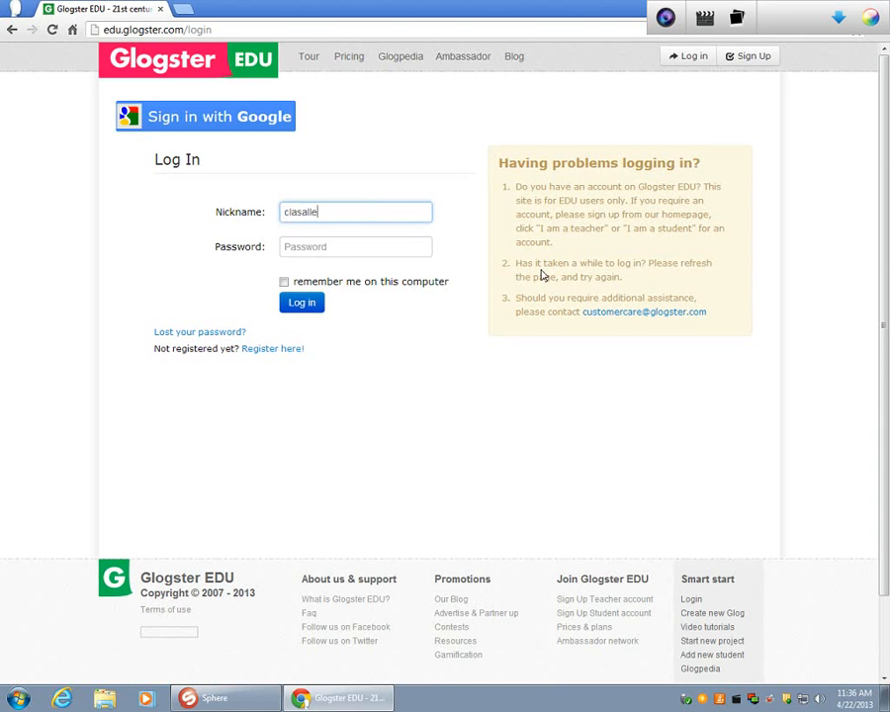
{"action": "key", "text": "Tab"}
{"action": "type", "text": "**"}
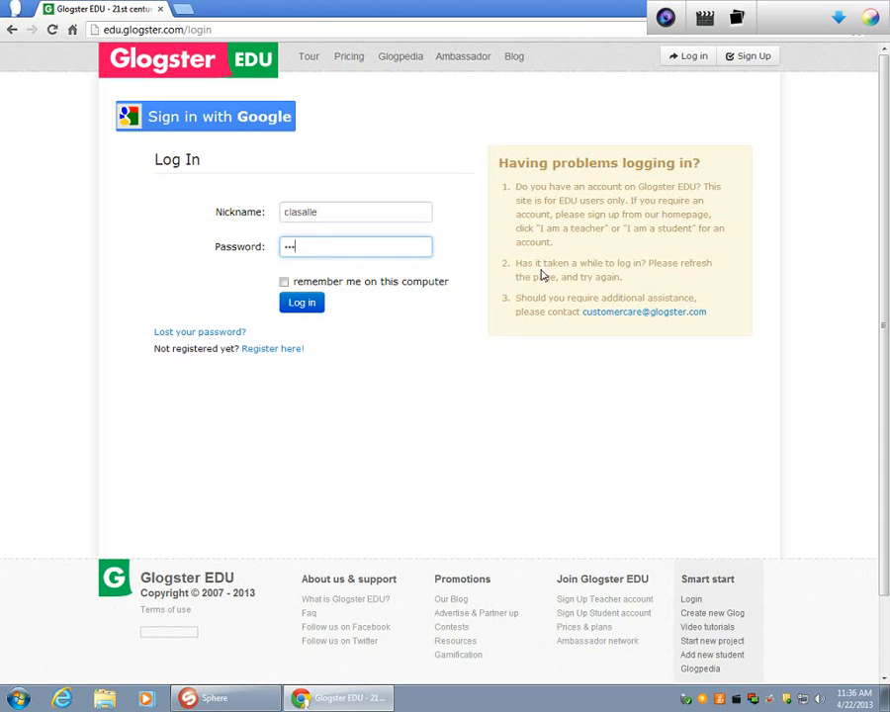
{"action": "key", "text": "Return"}
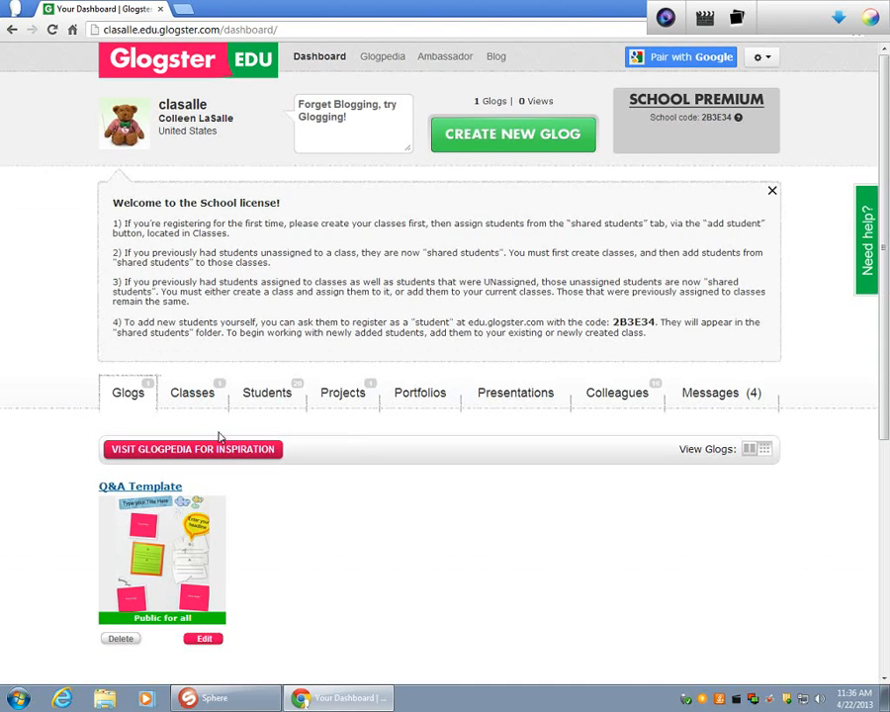
From Classes, open LaSalle 2012-2013's Projects and begin creating a new project.
{"action": "left_click", "coordinate": [193, 402]}
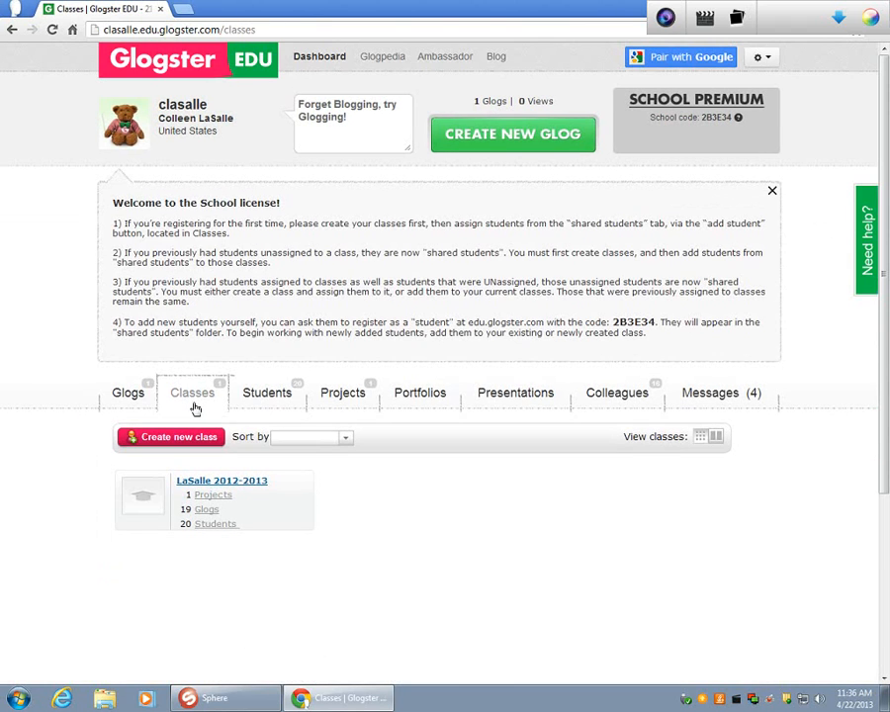
{"action": "left_click", "coordinate": [211, 482]}
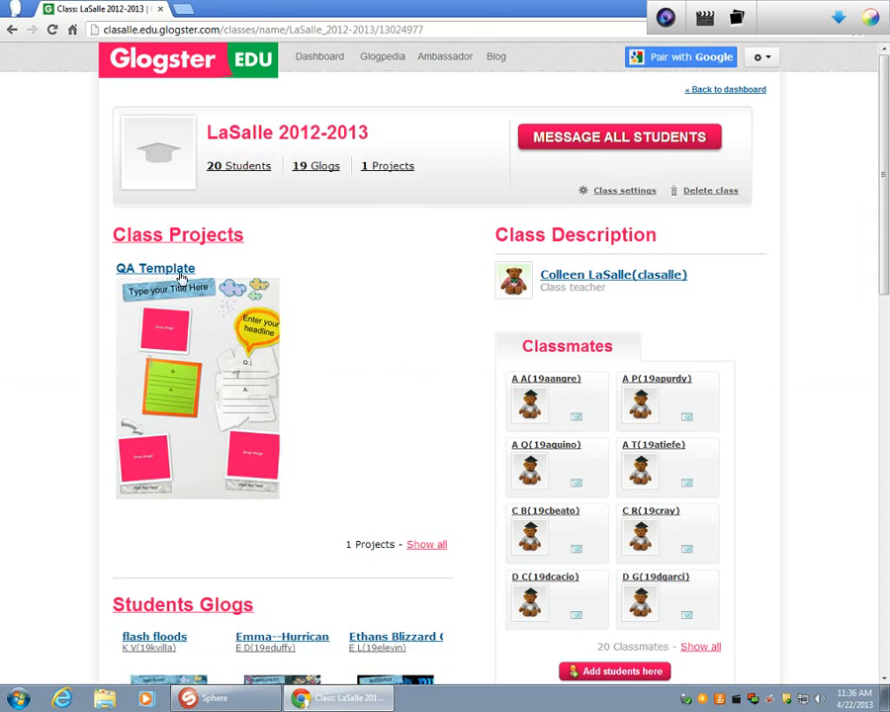
{"action": "left_click", "coordinate": [199, 242]}
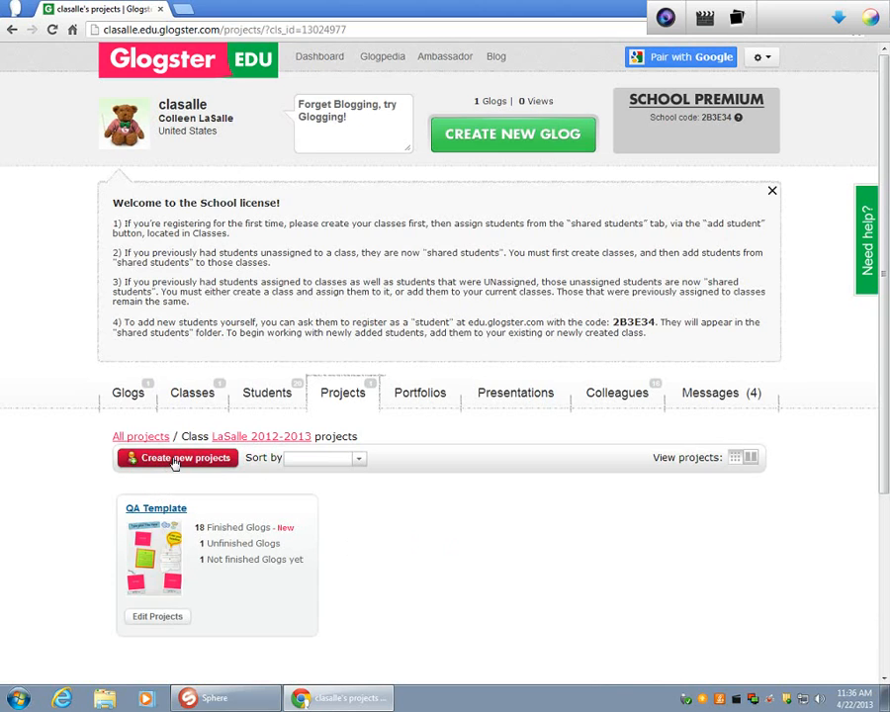
{"action": "left_click", "coordinate": [175, 459]}
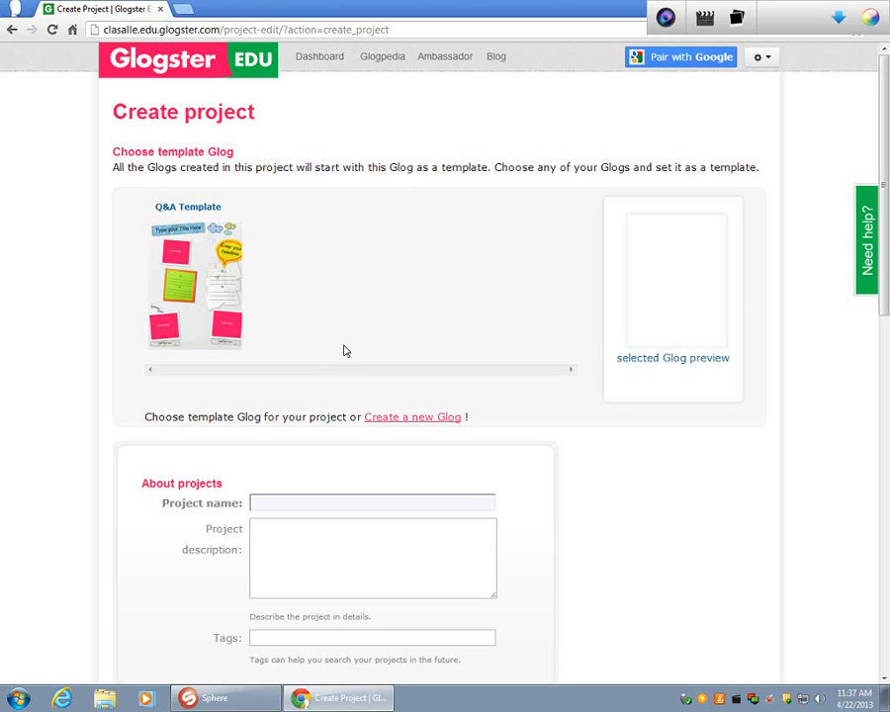
Create a new Glog based on the Flypaper Scrapbook template.
{"action": "left_click", "coordinate": [394, 418]}
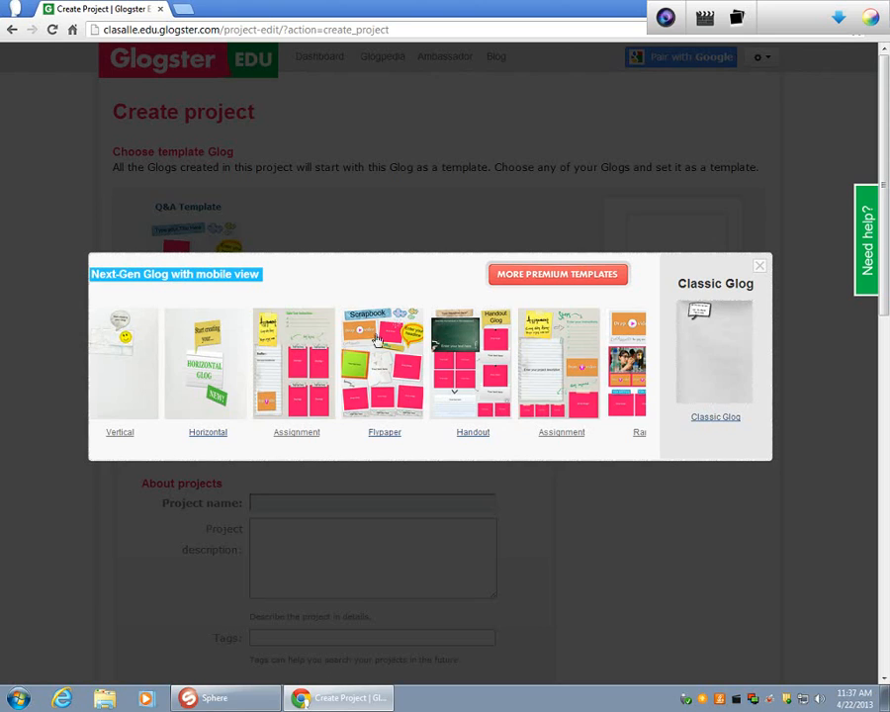
{"action": "left_click", "coordinate": [383, 389]}
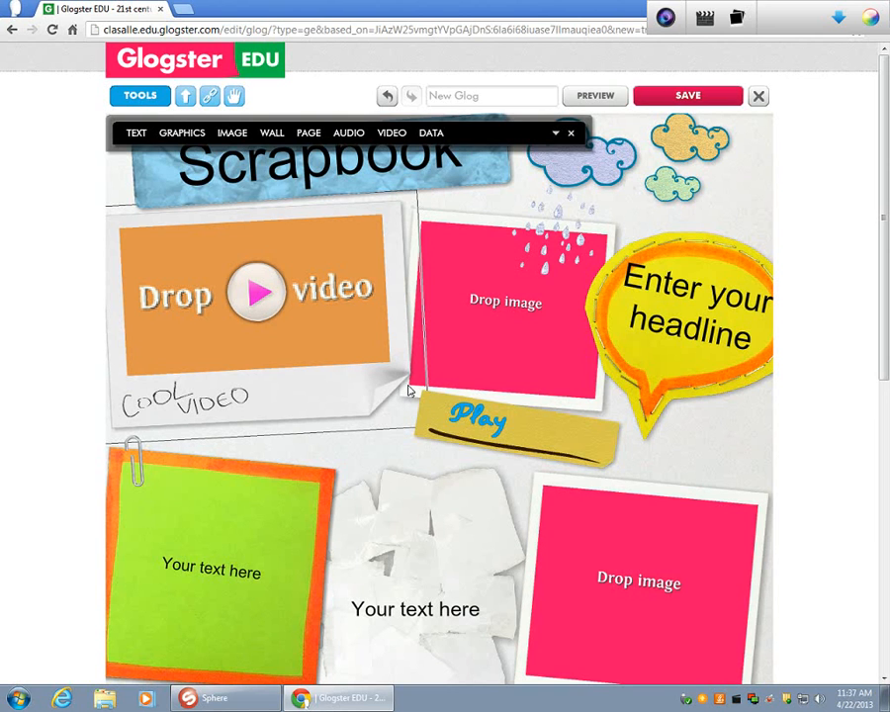
Delete the pink image box on the right side of the glog.
{"action": "scroll", "coordinate": [500, 399], "scroll_direction": "down", "scroll_amount": 5}
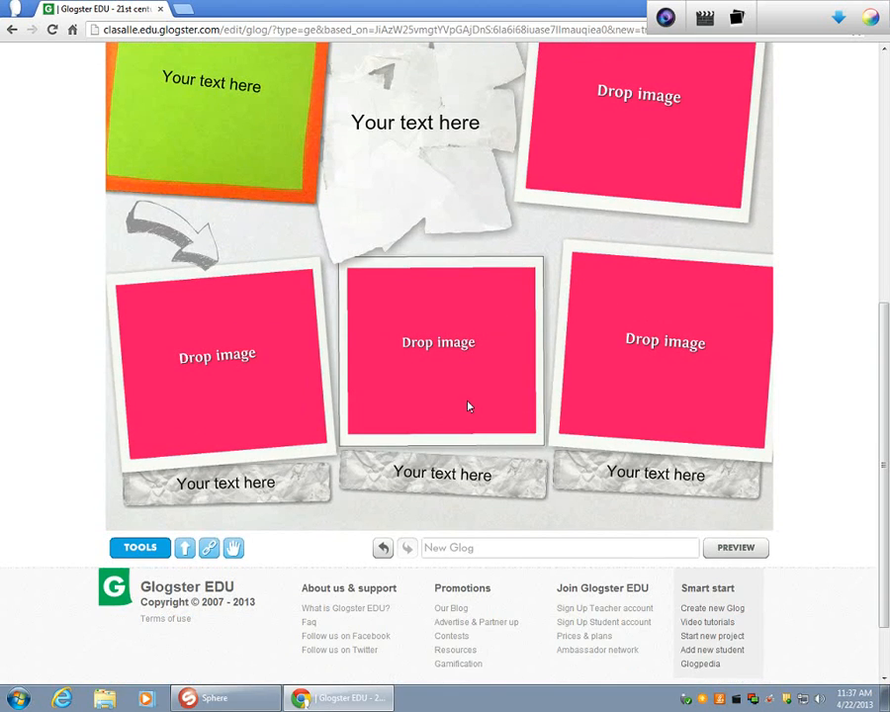
{"action": "scroll", "coordinate": [469, 405], "scroll_direction": "up", "scroll_amount": 3}
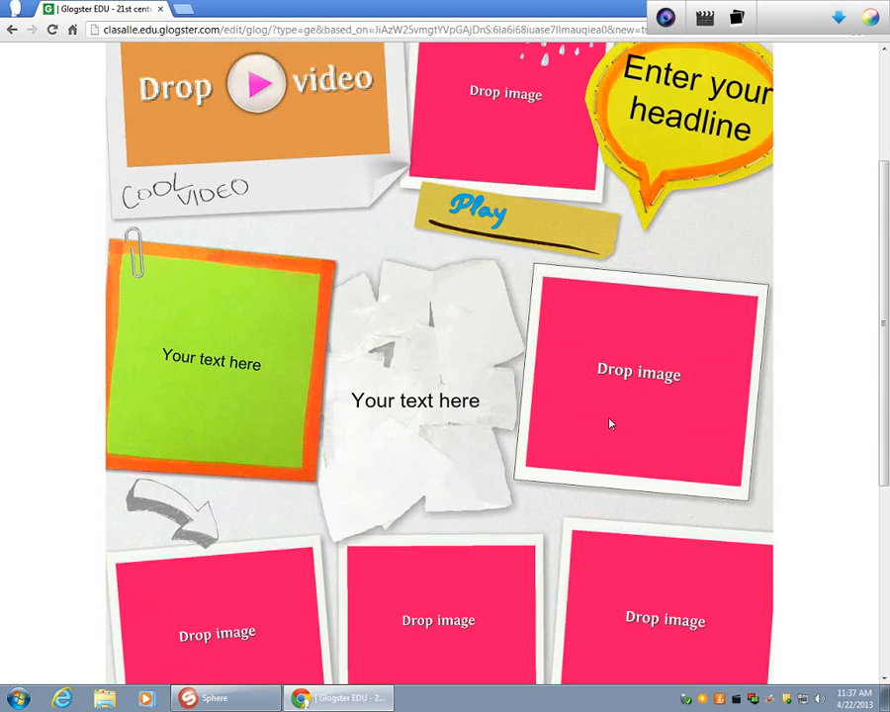
{"action": "left_click", "coordinate": [611, 420]}
{"action": "left_click", "coordinate": [686, 262]}
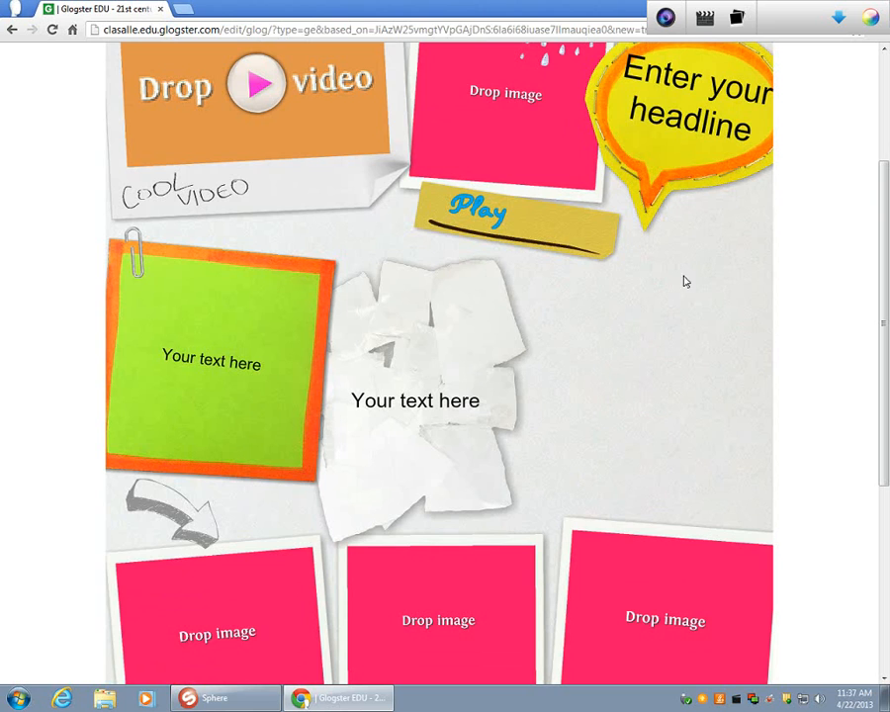
Shift the Play label right and move the bottom-right caption strip beneath the top image.
{"action": "scroll", "coordinate": [624, 445], "scroll_direction": "up", "scroll_amount": 1}
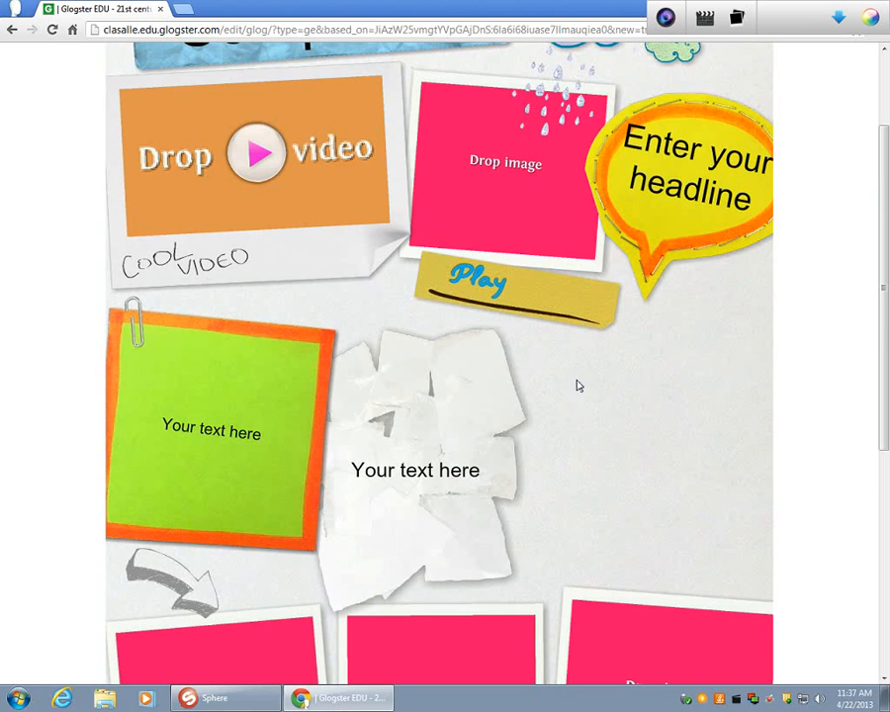
{"action": "left_click_drag", "start_coordinate": [551, 313], "coordinate": [712, 361]}
{"action": "scroll", "coordinate": [642, 453], "scroll_direction": "down", "scroll_amount": 3}
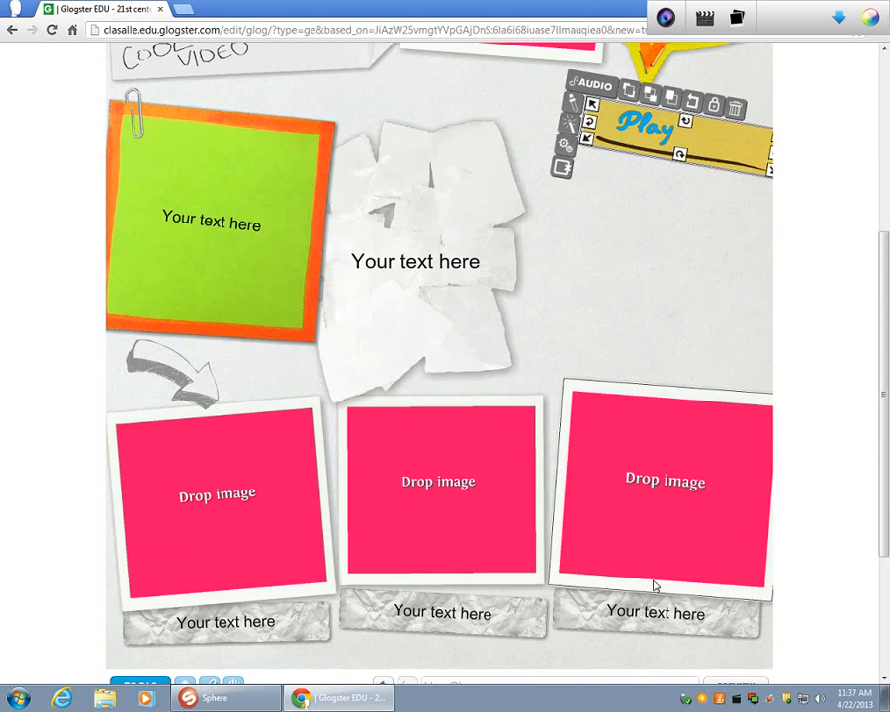
{"action": "left_click", "coordinate": [618, 621]}
{"action": "left_click_drag", "start_coordinate": [633, 586], "coordinate": [458, 83]}
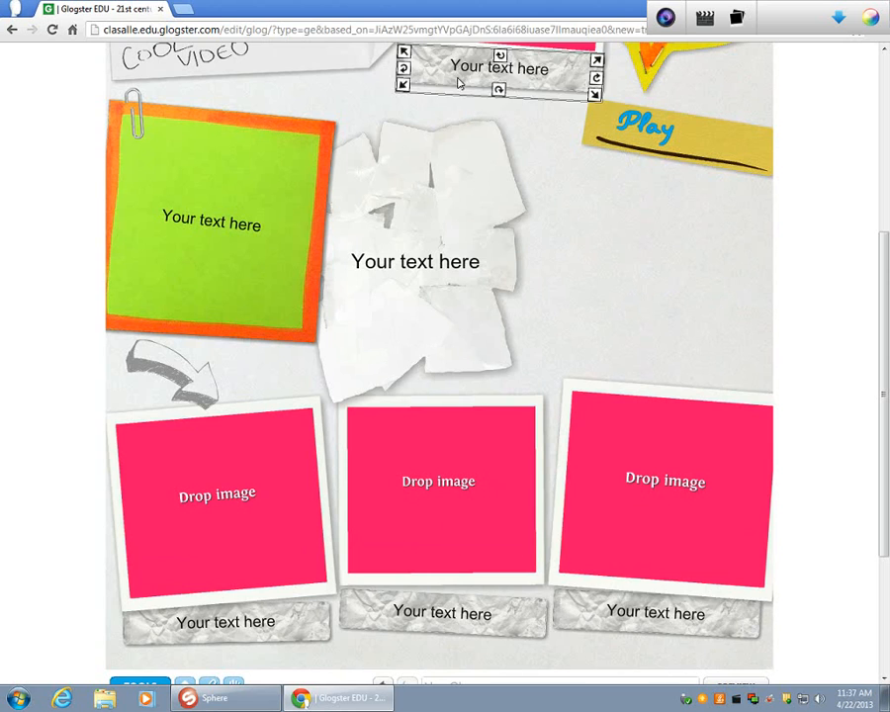
Select the Drop video frame at the top of the glog.
{"action": "scroll", "coordinate": [562, 242], "scroll_direction": "up", "scroll_amount": 1}
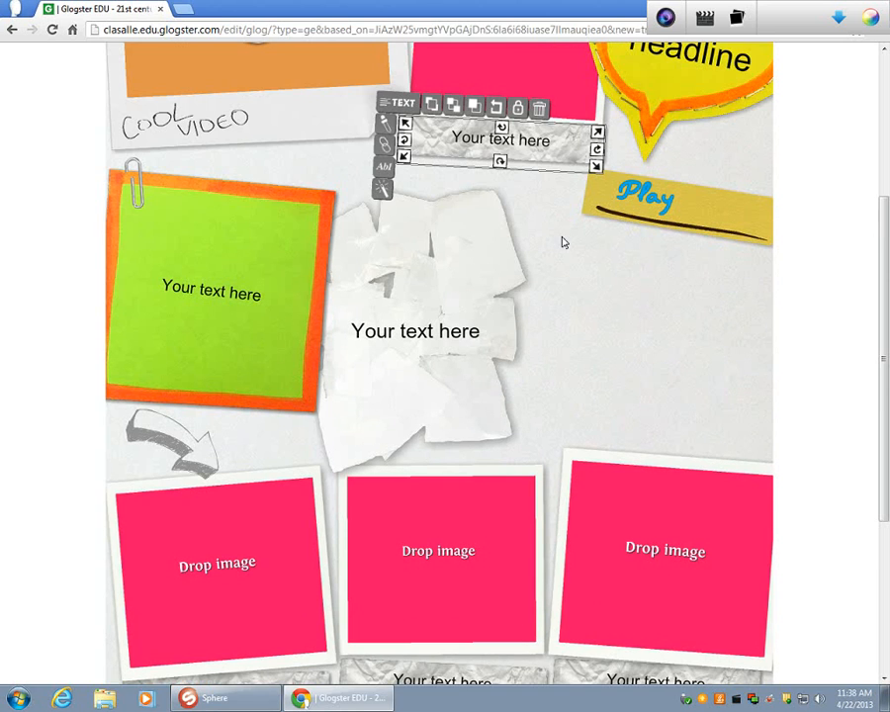
{"action": "scroll", "coordinate": [571, 243], "scroll_direction": "up", "scroll_amount": 1}
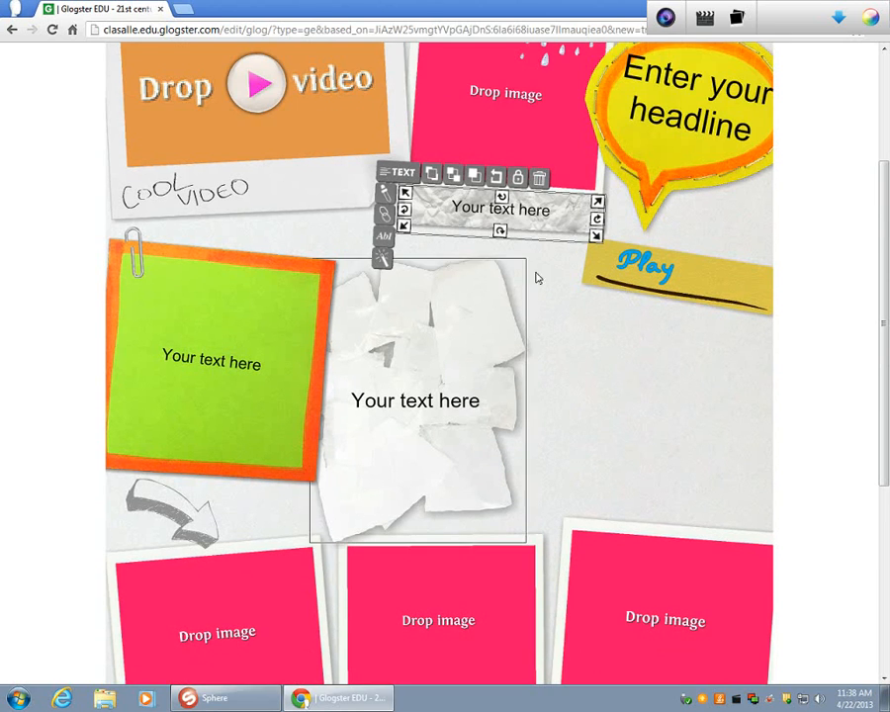
{"action": "left_click", "coordinate": [339, 208]}
{"action": "scroll", "coordinate": [403, 314], "scroll_direction": "up", "scroll_amount": 3}
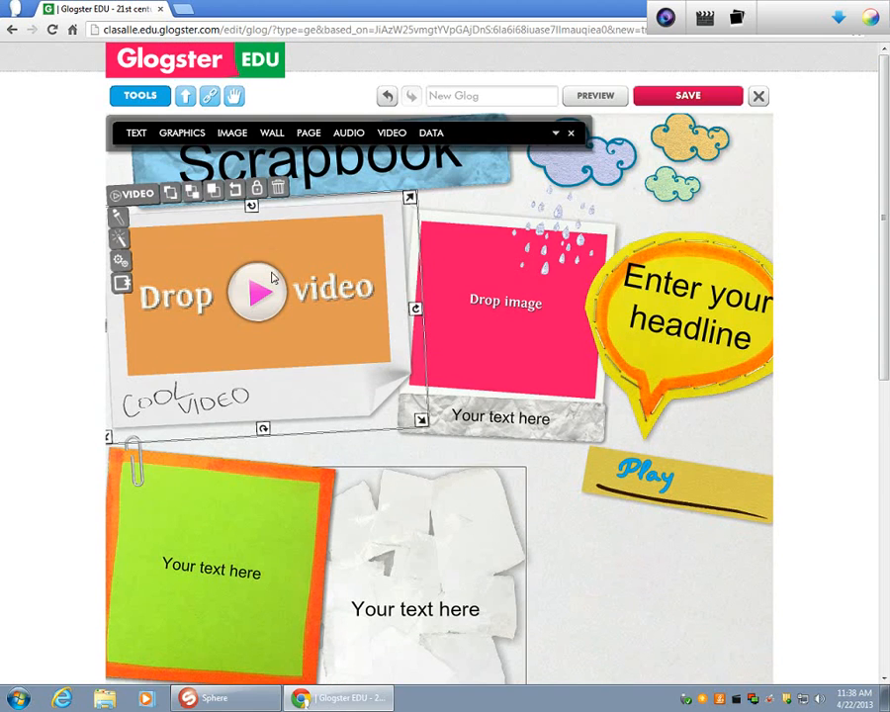
Add a lined-paper 'Your text here' box from the Papers text styles onto the video frame.
{"action": "left_click", "coordinate": [134, 134]}
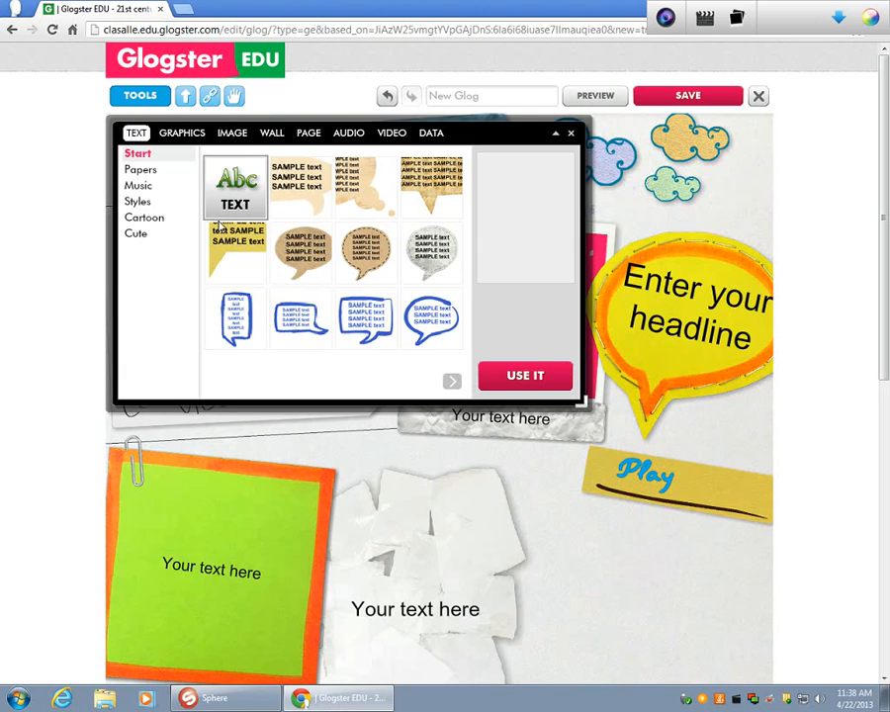
{"action": "left_click", "coordinate": [157, 172]}
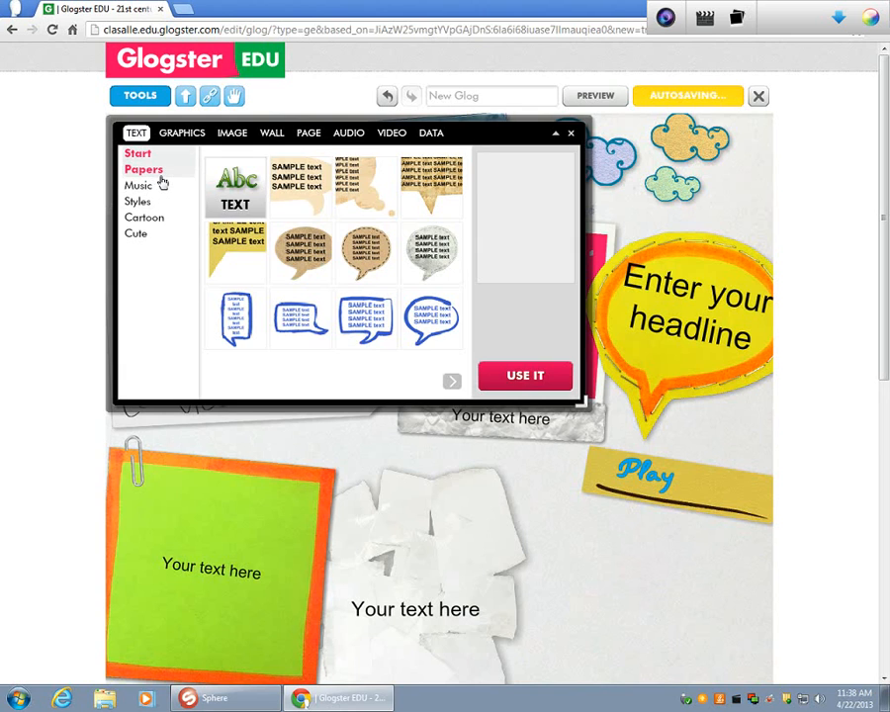
{"action": "left_click", "coordinate": [453, 381]}
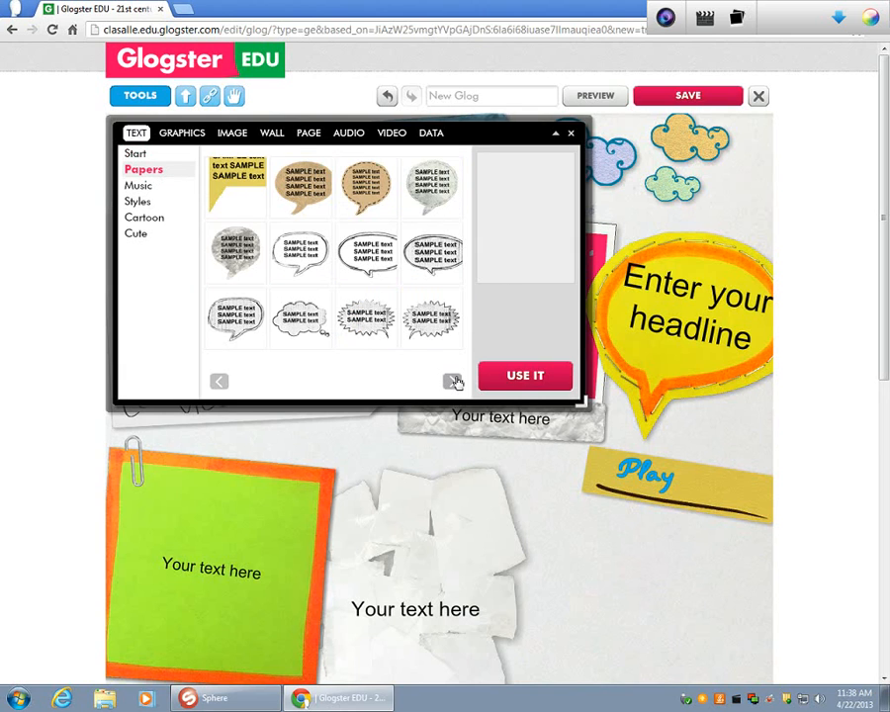
{"action": "left_click", "coordinate": [454, 382]}
{"action": "left_click", "coordinate": [420, 340]}
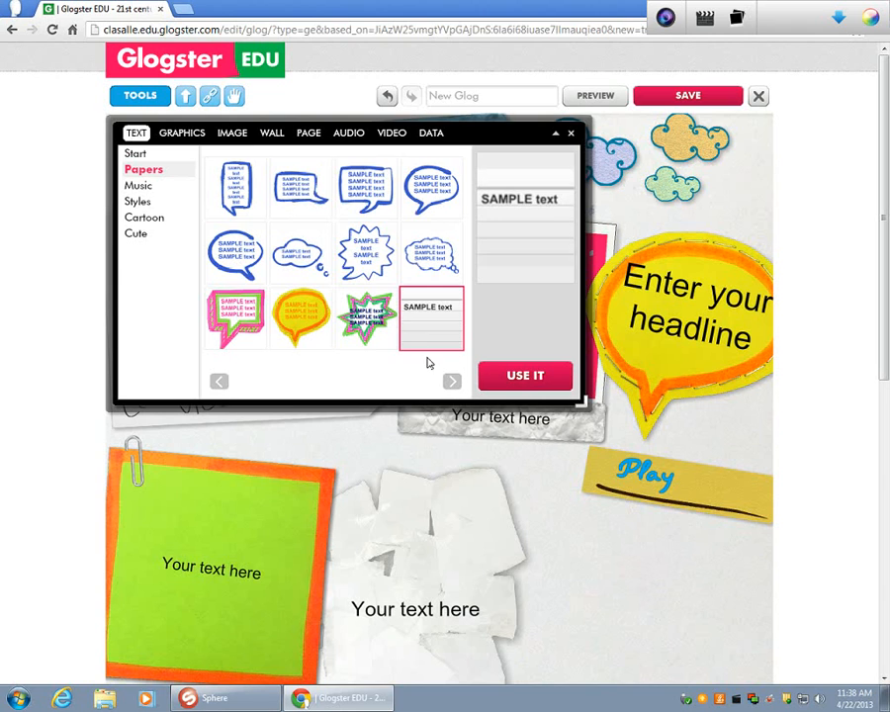
{"action": "left_click", "coordinate": [534, 377]}
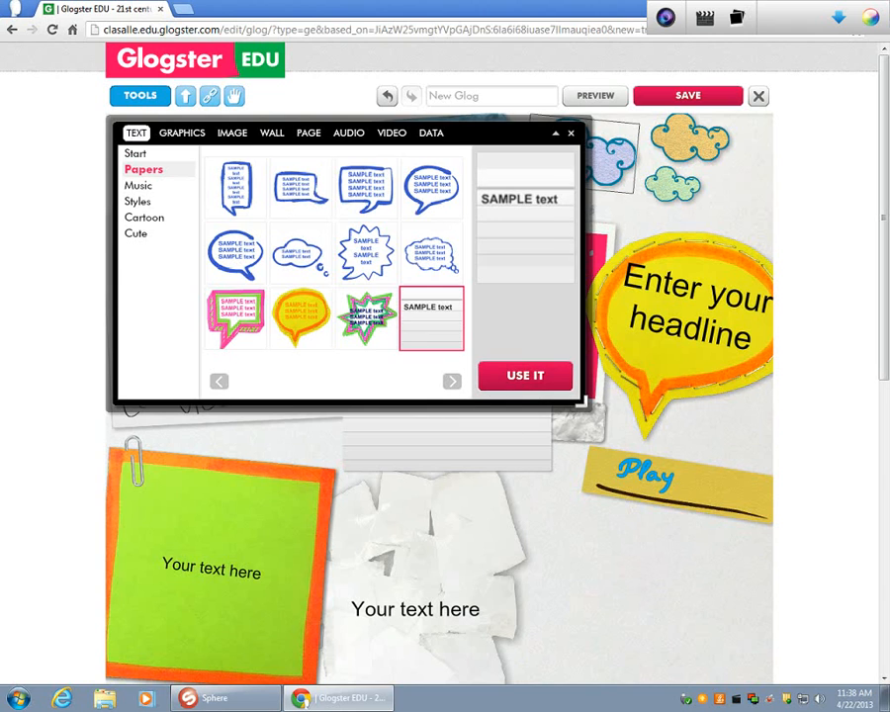
{"action": "left_click", "coordinate": [571, 133]}
{"action": "left_click_drag", "start_coordinate": [477, 419], "coordinate": [381, 385]}
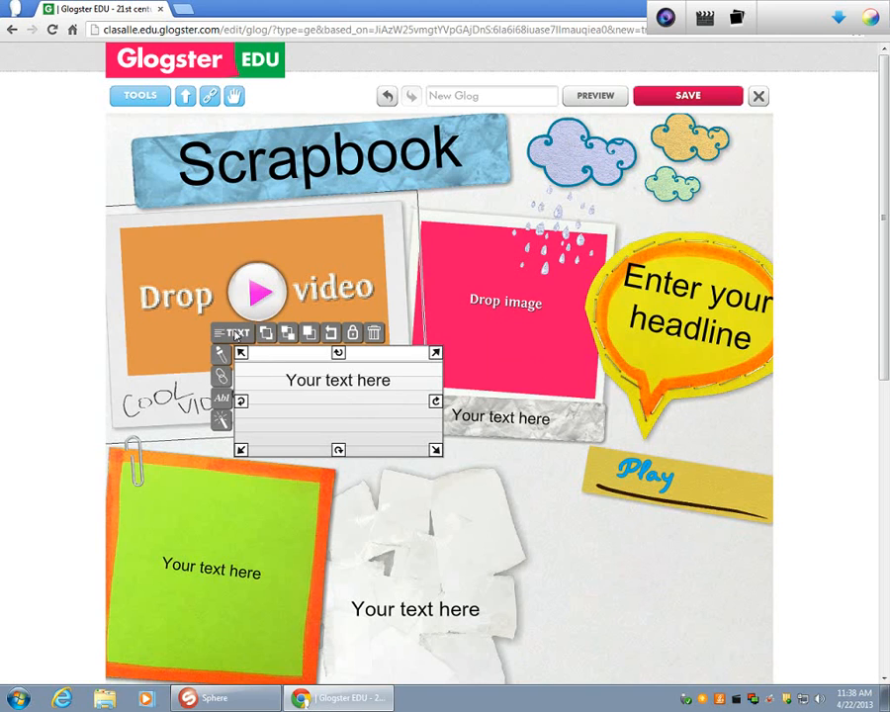
Replace the lined box's placeholder with 'Record a definition of fractions and upload the video'.
{"action": "left_click", "coordinate": [323, 382]}
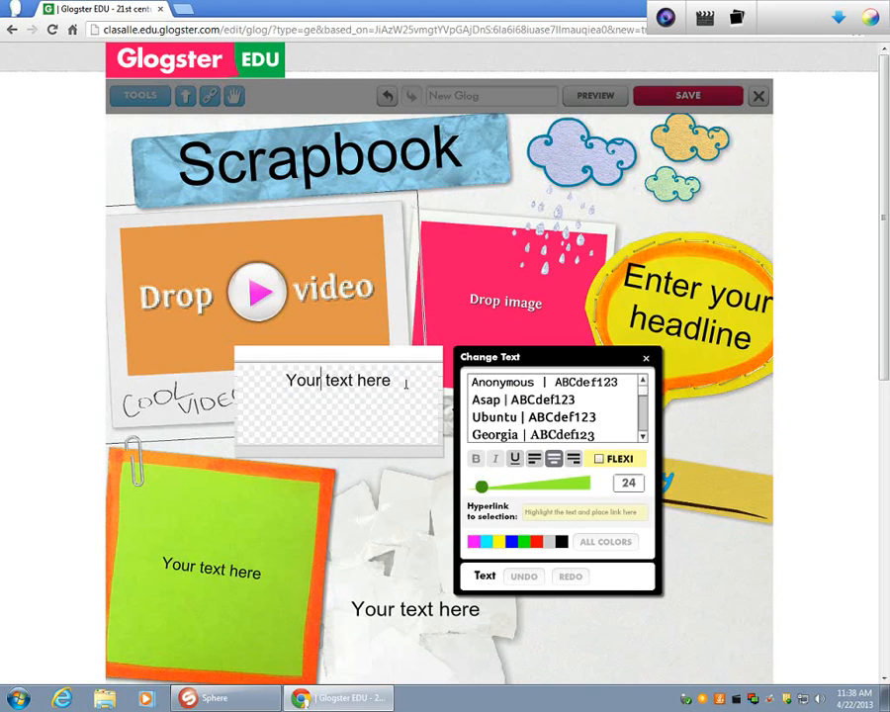
{"action": "left_click_drag", "start_coordinate": [406, 384], "coordinate": [283, 382]}
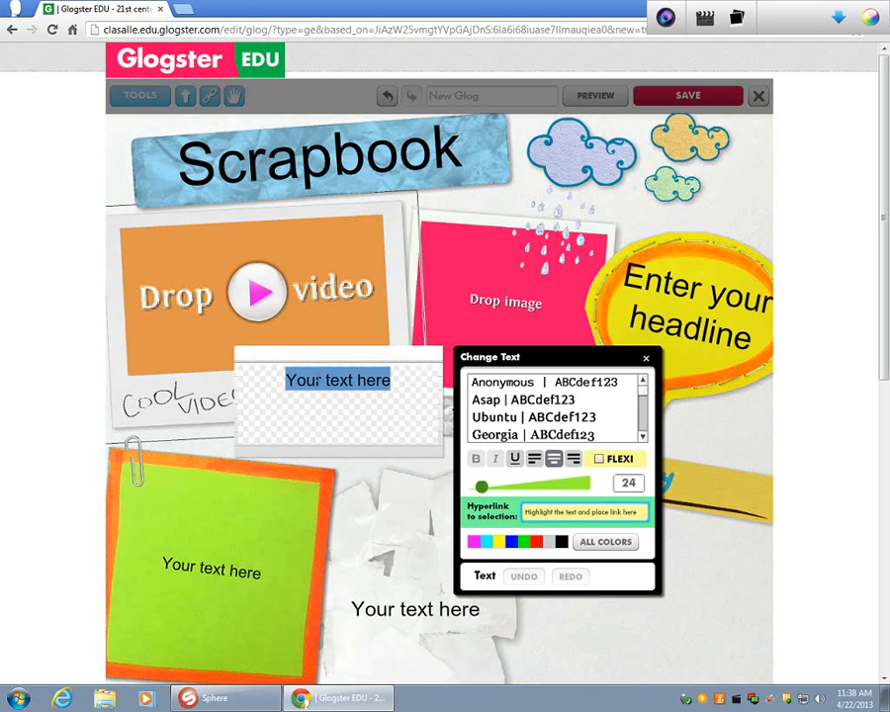
{"action": "type", "text": "Use"}
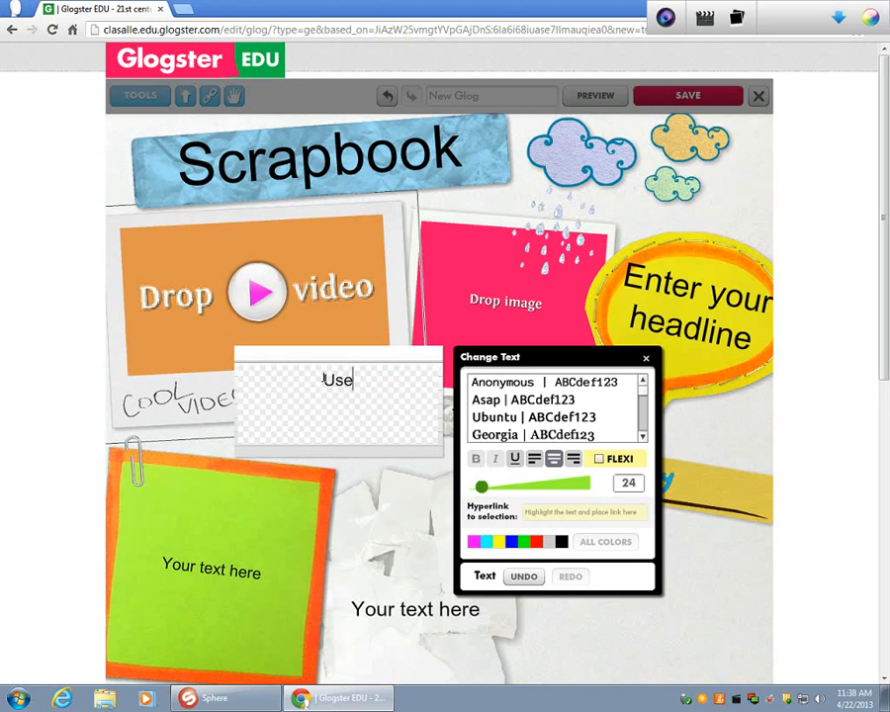
{"action": "key", "text": "BackSpace"}
{"action": "key", "text": "BackSpace"}
{"action": "key", "text": "BackSpace"}
{"action": "type", "text": "Record a defi"}
{"action": "type", "text": "net"}
{"action": "key", "text": "BackSpace"}
{"action": "key", "text": "BackSpace"}
{"action": "type", "text": "ition of"}
{"action": "type", "text": " fraction"}
{"action": "type", "text": "s and "}
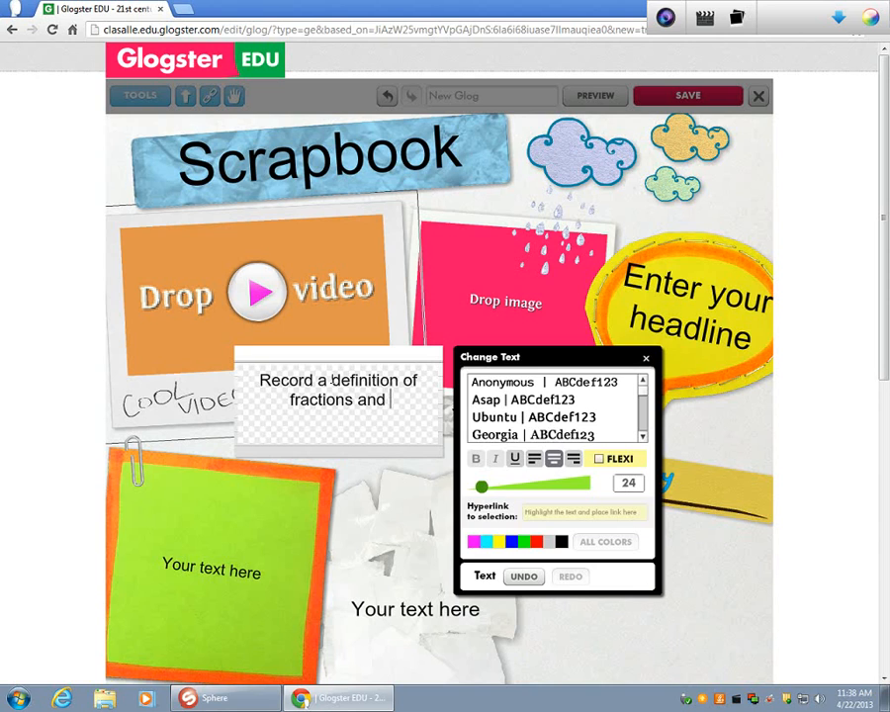
{"action": "type", "text": "upload "}
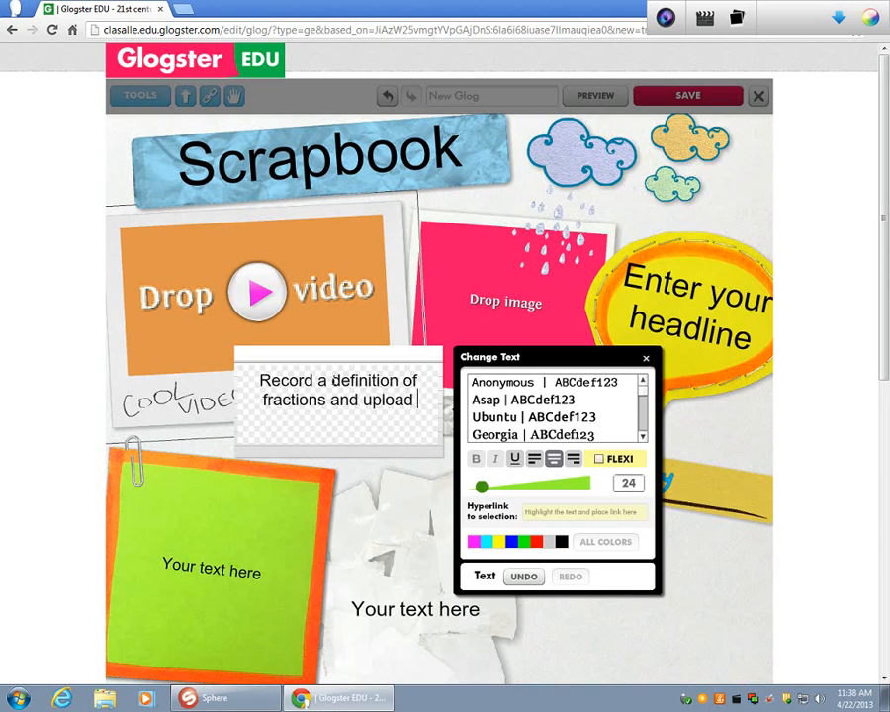
{"action": "type", "text": "the vide"}
{"action": "type", "text": "o"}
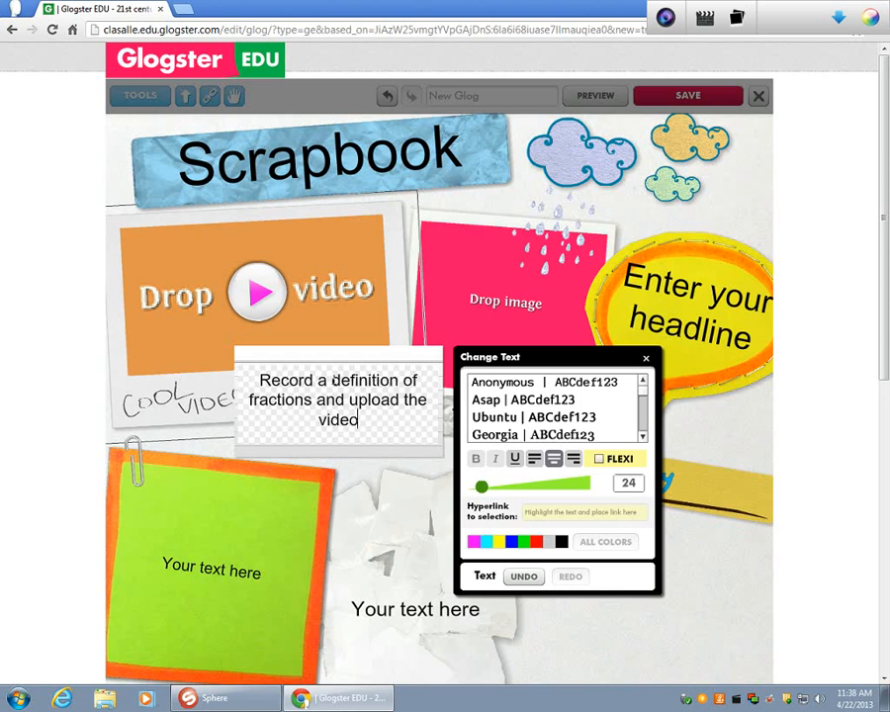
{"action": "left_click", "coordinate": [531, 618]}
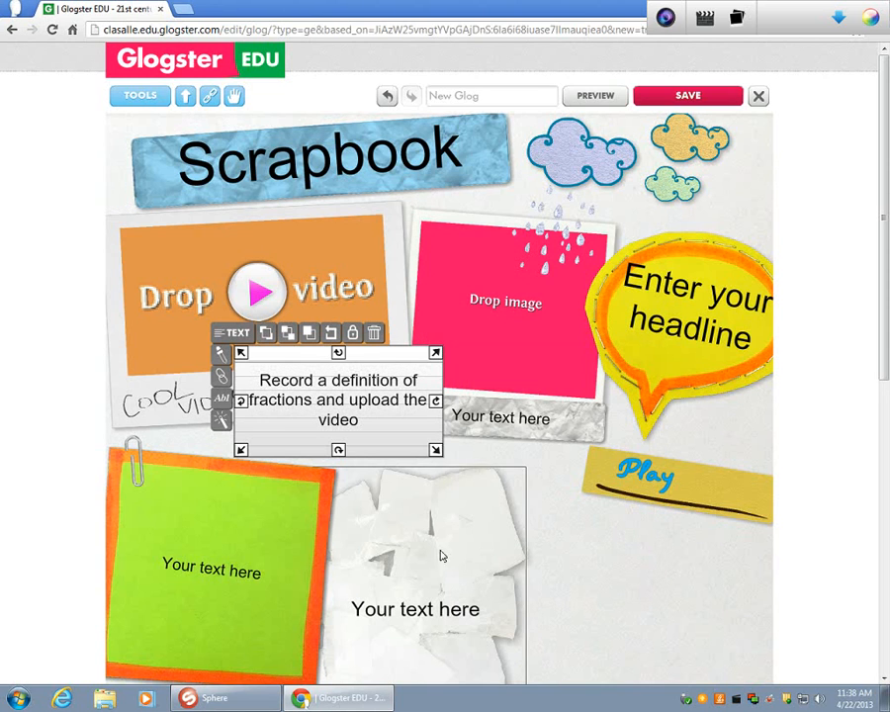
Move the torn-paper text element and the green sticky note to the right.
{"action": "scroll", "coordinate": [392, 530], "scroll_direction": "down", "scroll_amount": 2}
{"action": "left_click", "coordinate": [461, 442]}
{"action": "left_click_drag", "start_coordinate": [438, 389], "coordinate": [552, 365]}
{"action": "left_click_drag", "start_coordinate": [253, 423], "coordinate": [334, 425]}
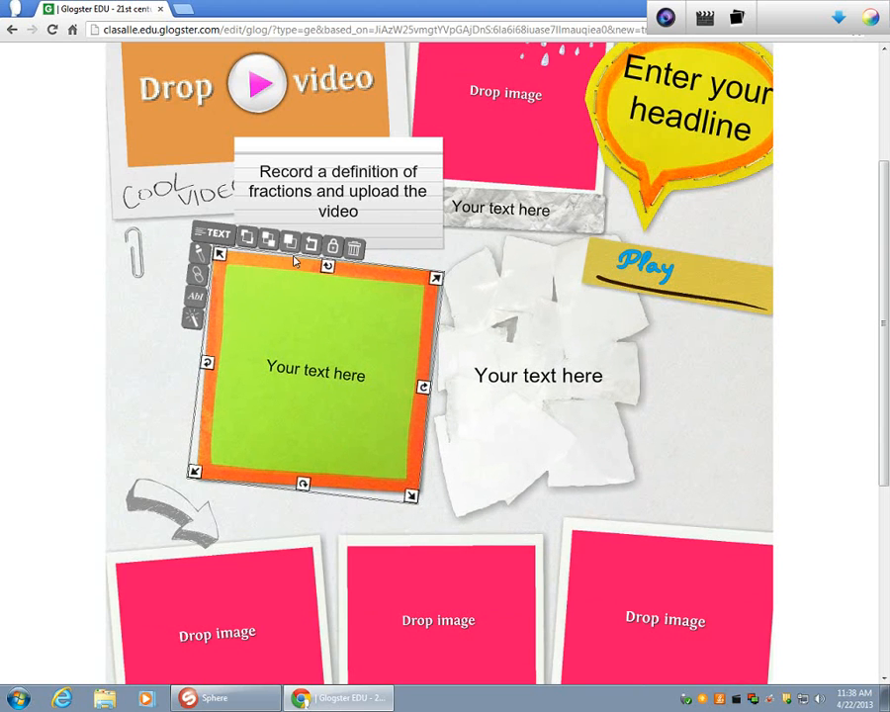
{"action": "left_click_drag", "start_coordinate": [338, 367], "coordinate": [322, 376]}
Reattach the paperclip graphic to the green note's top corner.
{"action": "left_click", "coordinate": [136, 274]}
{"action": "left_click_drag", "start_coordinate": [164, 269], "coordinate": [206, 273]}
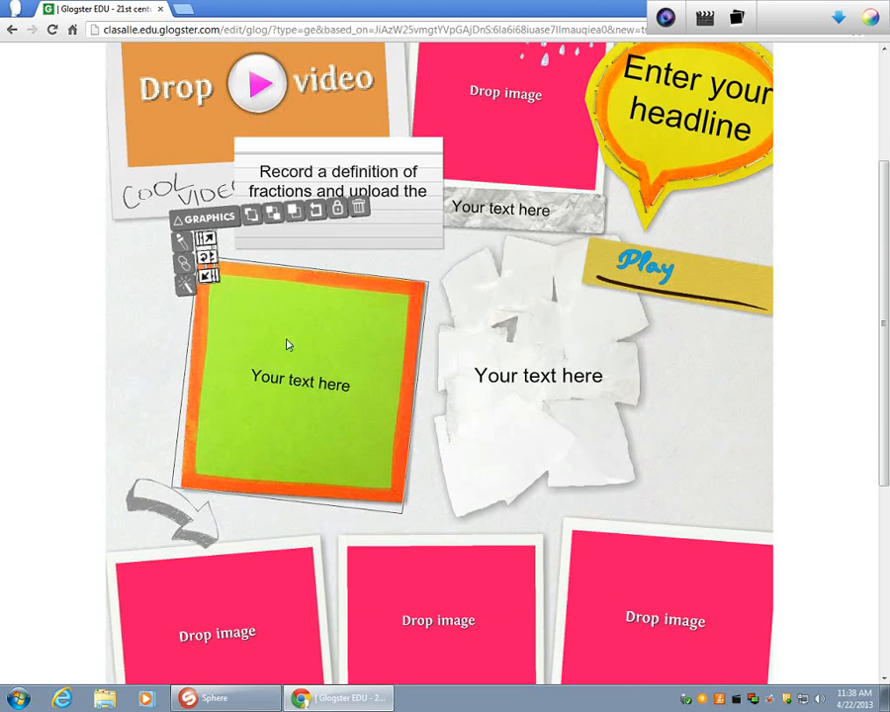
{"action": "scroll", "coordinate": [268, 453], "scroll_direction": "down", "scroll_amount": 3}
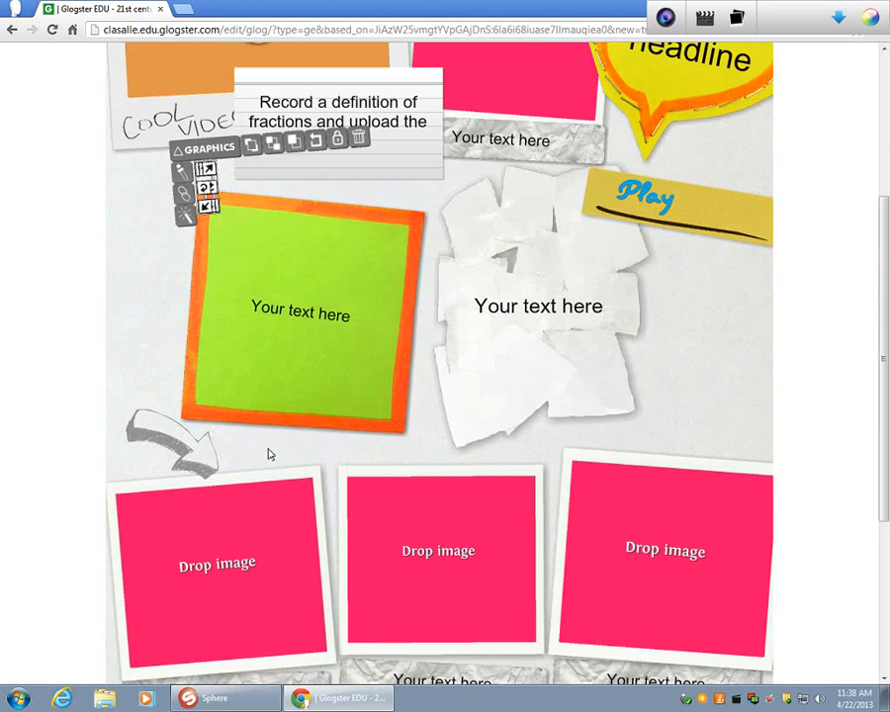
{"action": "scroll", "coordinate": [280, 457], "scroll_direction": "up", "scroll_amount": 4}
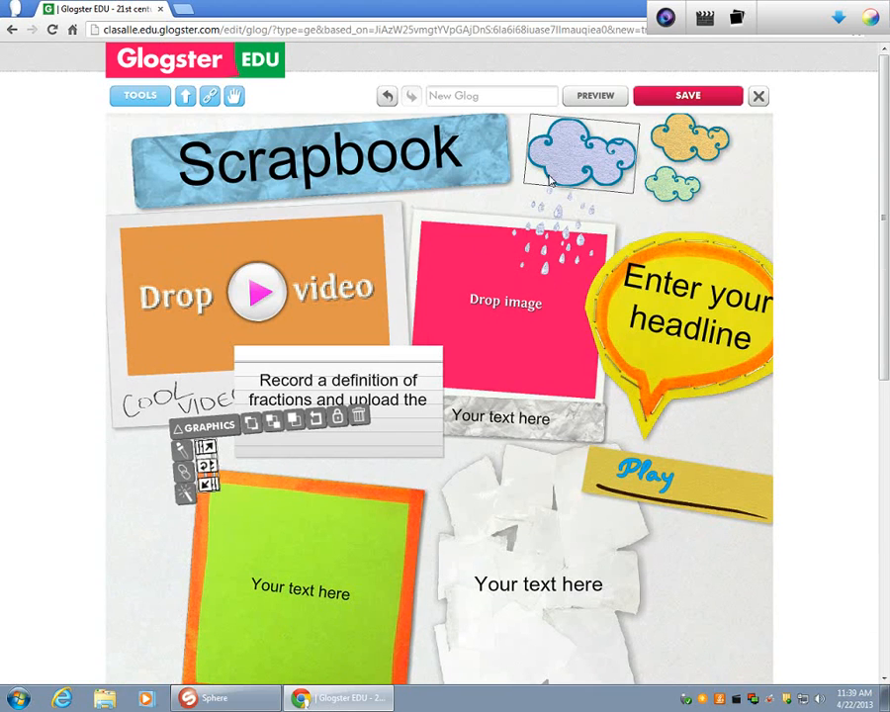
Change the Scrapbook title text to 'Enter Title Here'.
{"action": "left_click", "coordinate": [249, 175]}
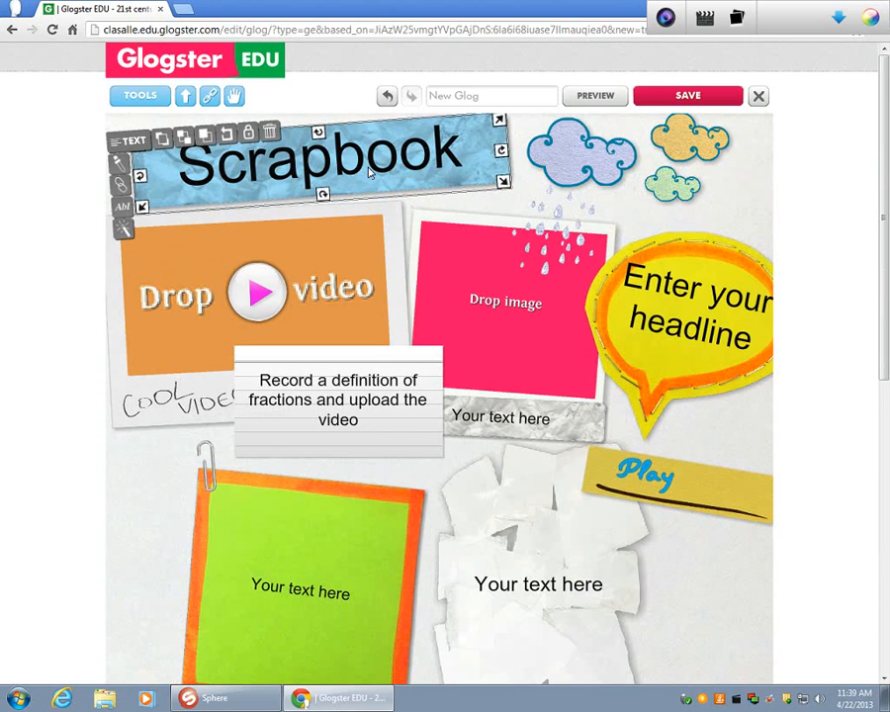
{"action": "double_click", "coordinate": [250, 175]}
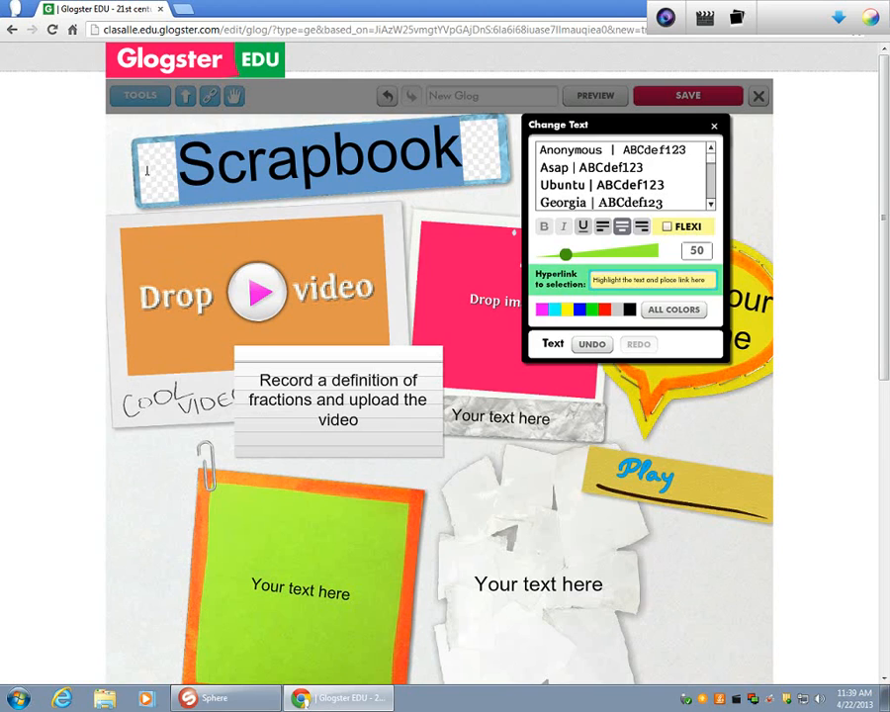
{"action": "type", "text": "Enter Titt"}
{"action": "key", "text": "BackSpace"}
{"action": "type", "text": "le"}
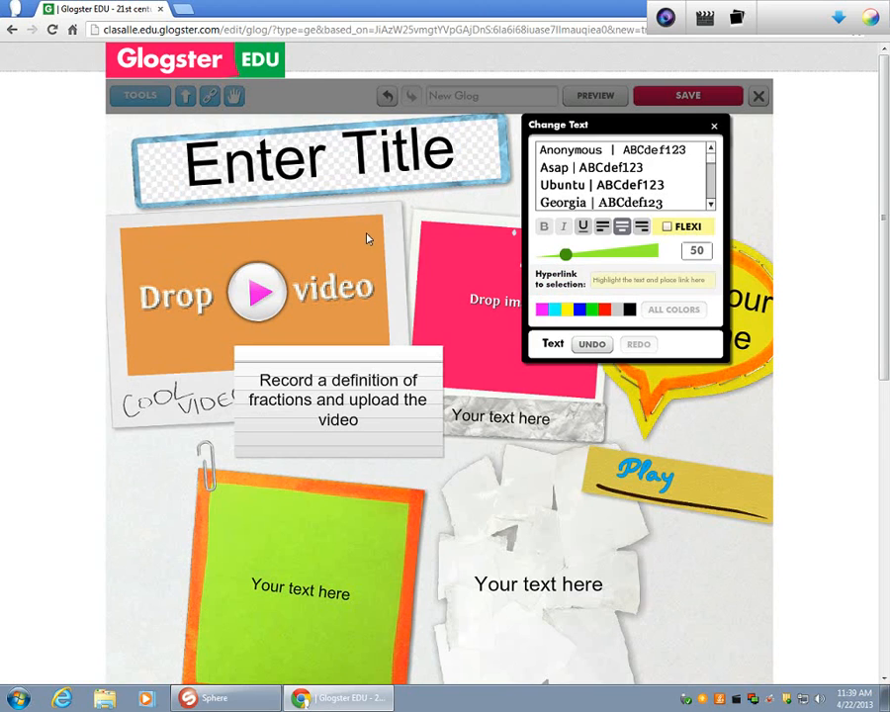
{"action": "type", "text": " Here"}
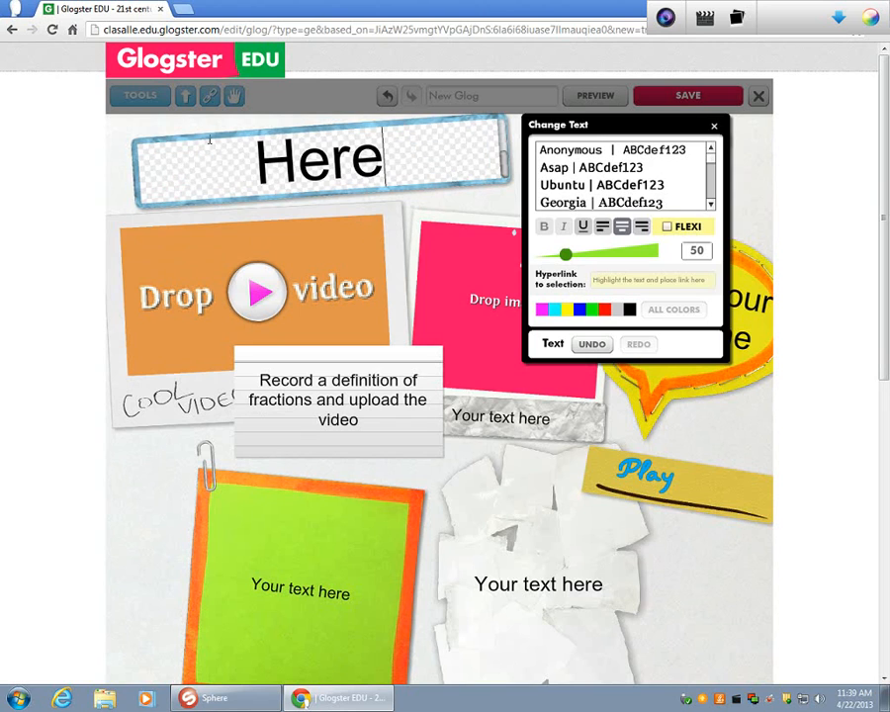
Reduce the title's font size to 40 so it fits on one line.
{"action": "left_click_drag", "start_coordinate": [262, 158], "coordinate": [105, 85]}
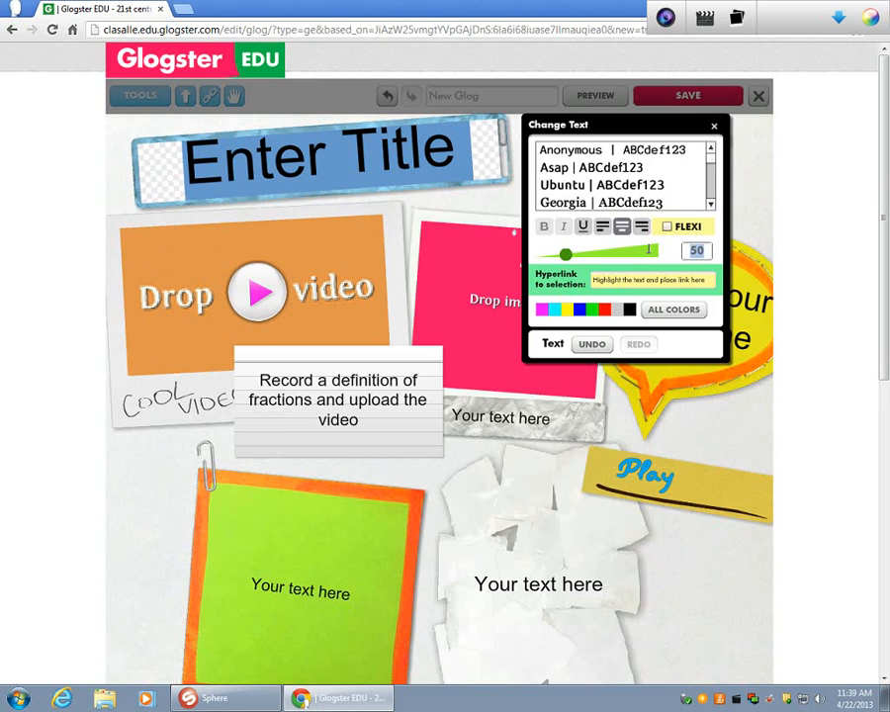
{"action": "type", "text": "40"}
{"action": "key", "text": "Return"}
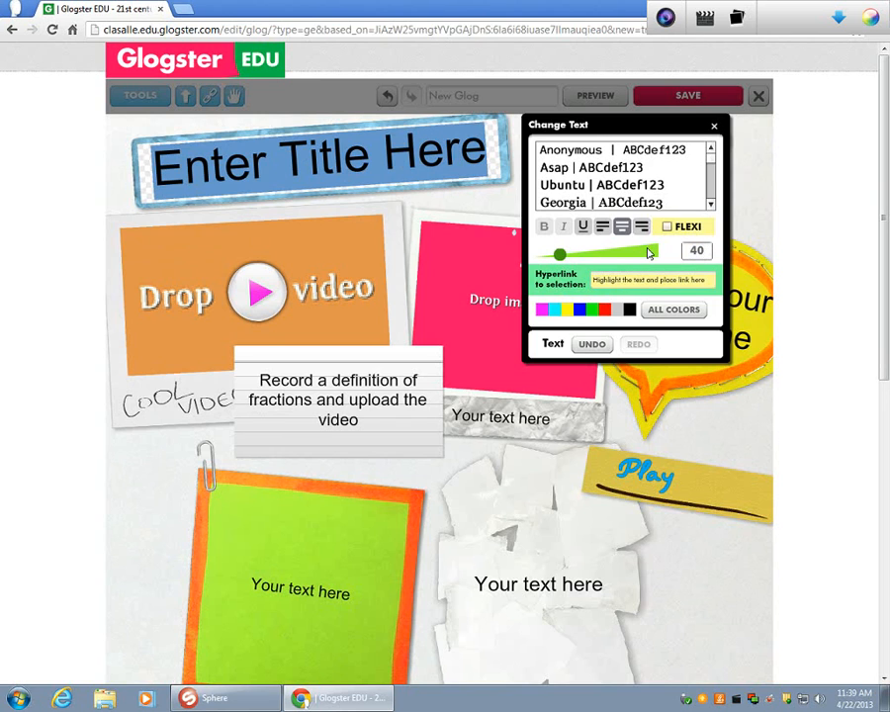
{"action": "left_click", "coordinate": [356, 139]}
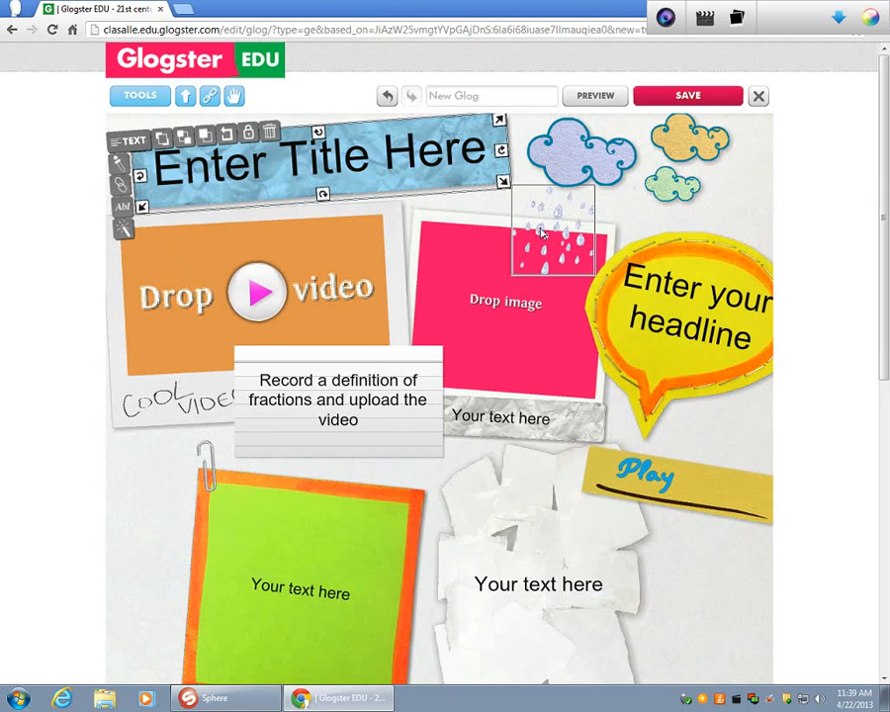
{"action": "left_click", "coordinate": [494, 95]}
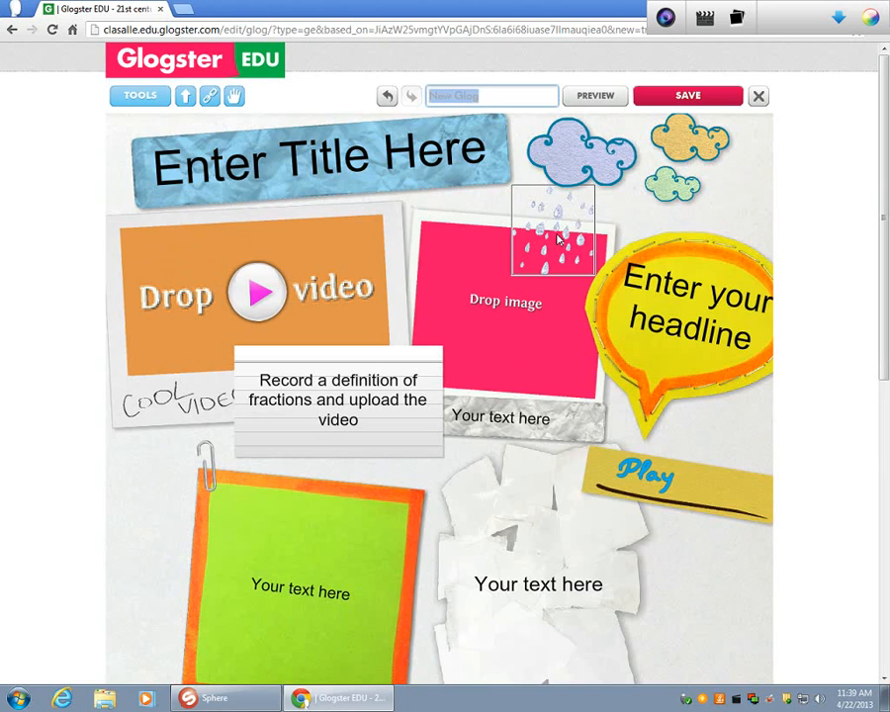
Save the glog as 'Fraction Glog' under Math, grade 2, then return to the dashboard.
{"action": "type", "text": "Fre"}
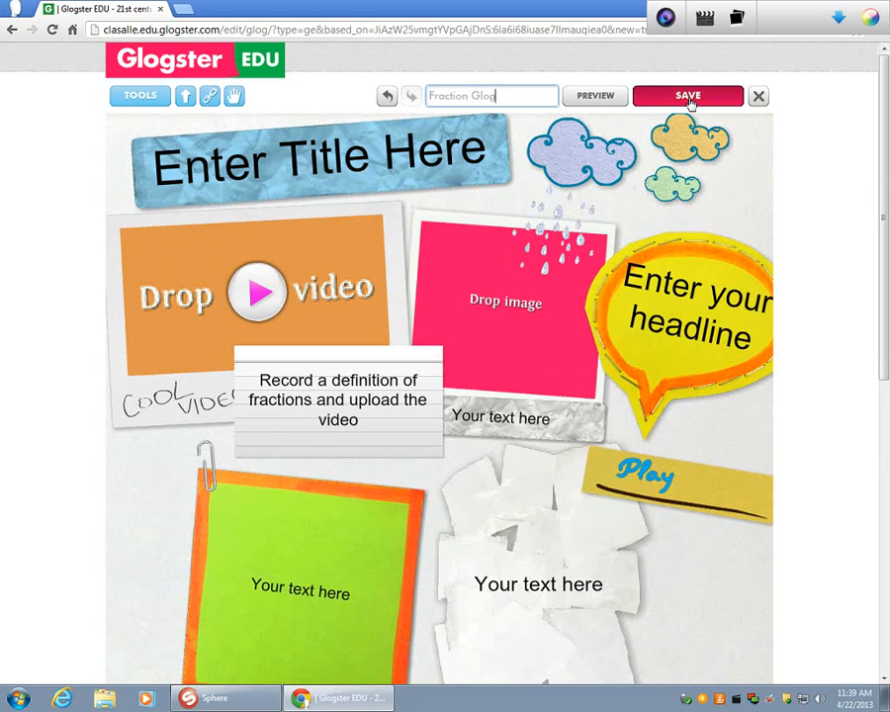
{"action": "left_click", "coordinate": [688, 95]}
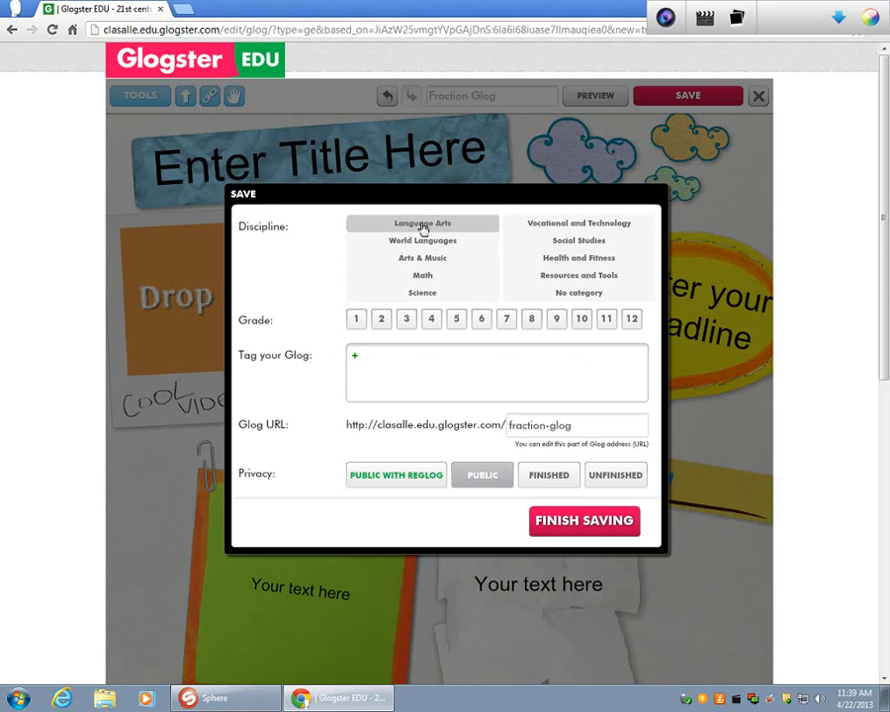
{"action": "left_click", "coordinate": [425, 277]}
{"action": "left_click", "coordinate": [358, 331]}
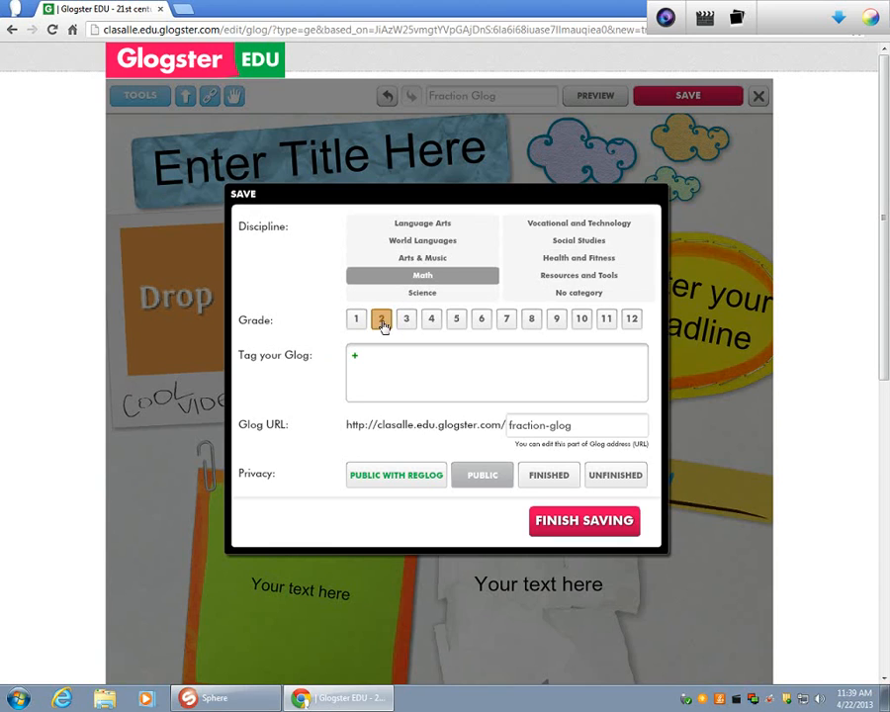
{"action": "left_click", "coordinate": [600, 522]}
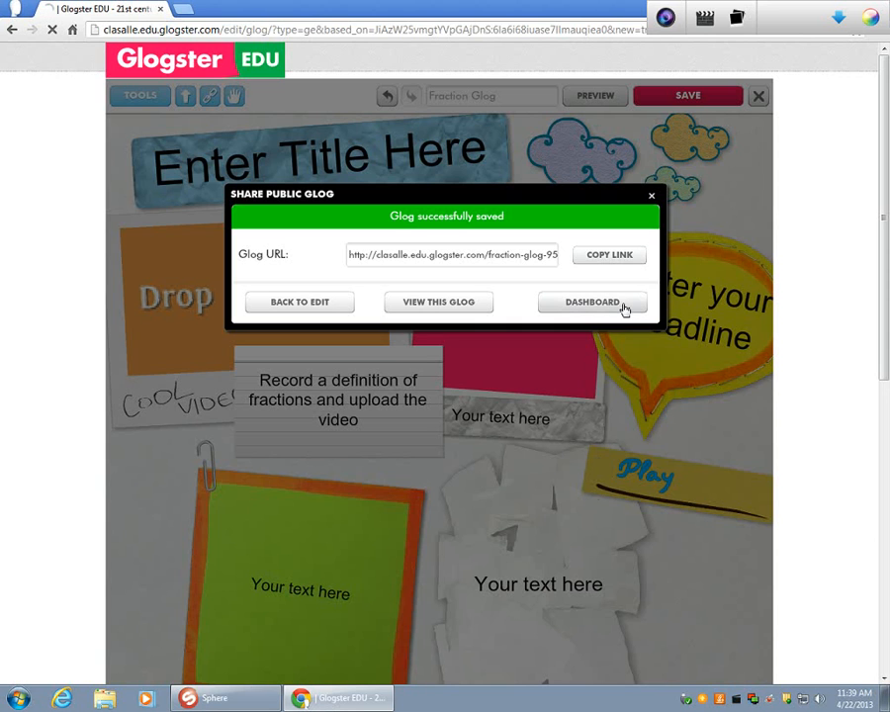
{"action": "left_click", "coordinate": [624, 310]}
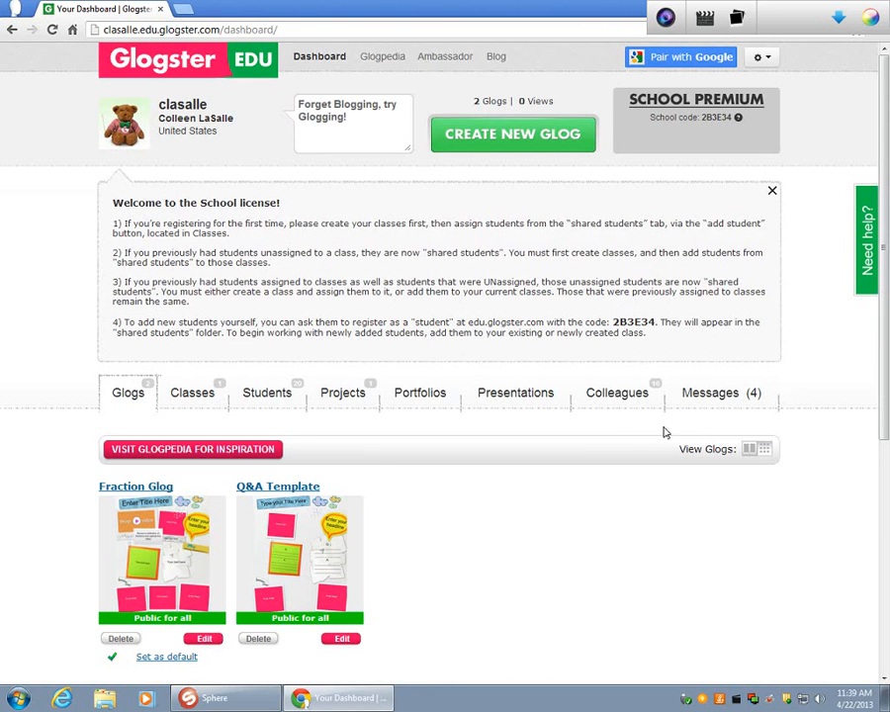
Go to the LaSalle 2012-2013 class's Class Projects and start a new project.
{"action": "scroll", "coordinate": [282, 465], "scroll_direction": "down", "scroll_amount": 1}
{"action": "scroll", "coordinate": [286, 454], "scroll_direction": "down", "scroll_amount": 1}
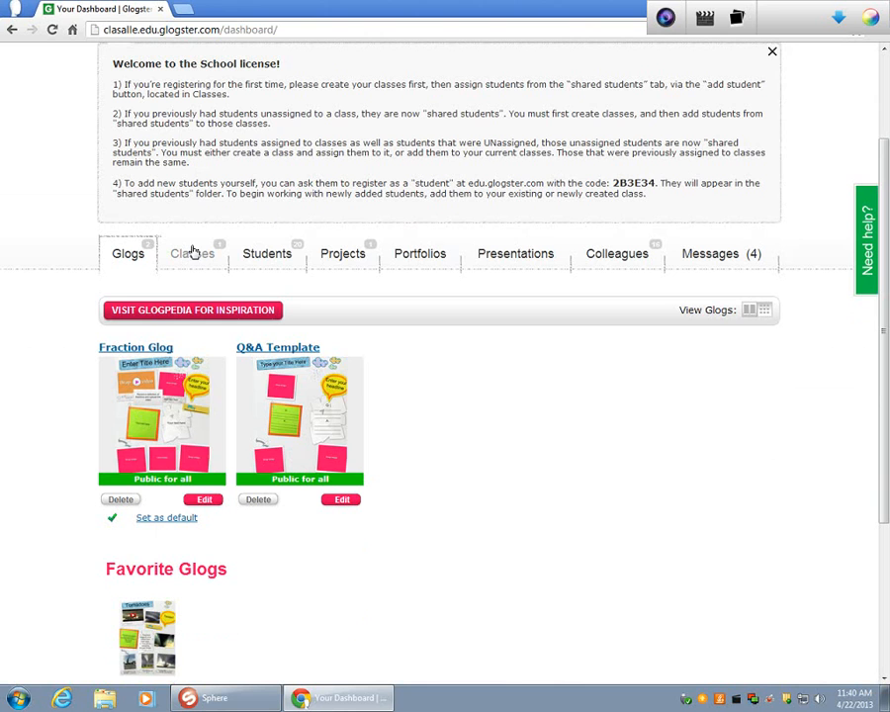
{"action": "left_click", "coordinate": [193, 252]}
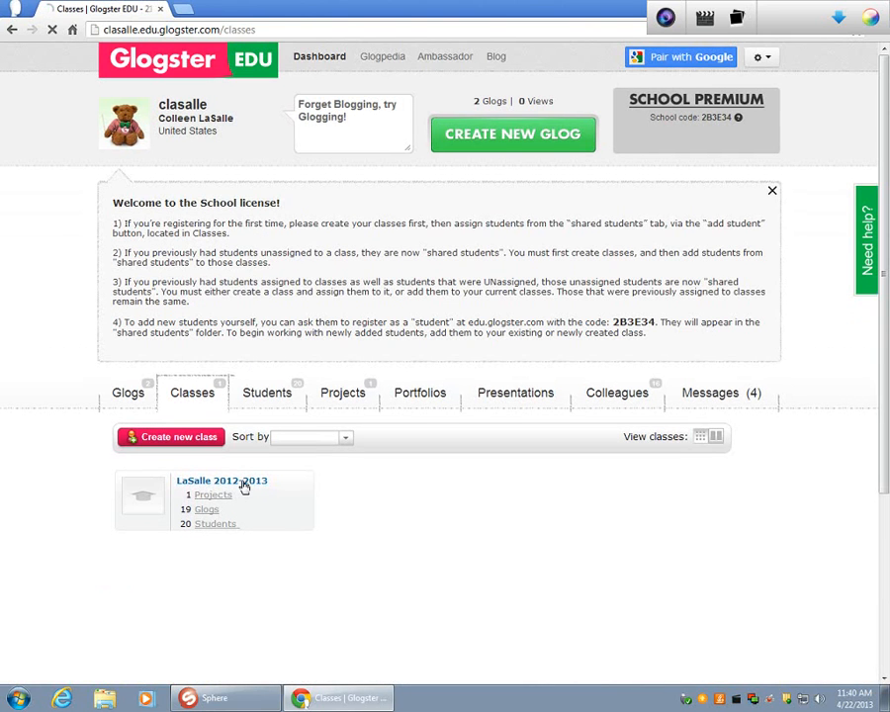
{"action": "left_click", "coordinate": [245, 486]}
{"action": "scroll", "coordinate": [248, 460], "scroll_direction": "down", "scroll_amount": 1}
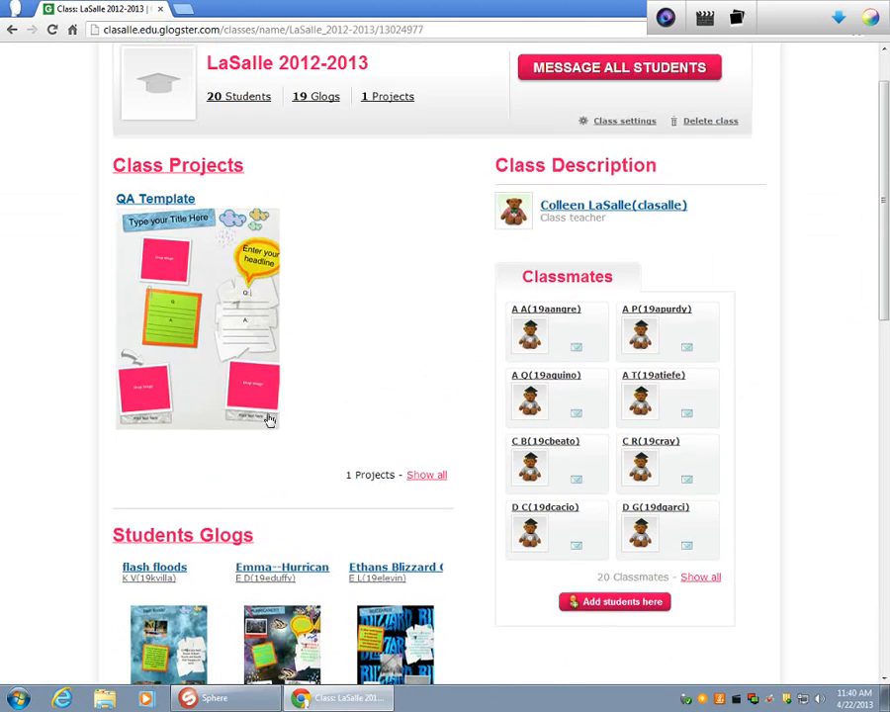
{"action": "scroll", "coordinate": [258, 386], "scroll_direction": "up", "scroll_amount": 1}
{"action": "left_click", "coordinate": [226, 235]}
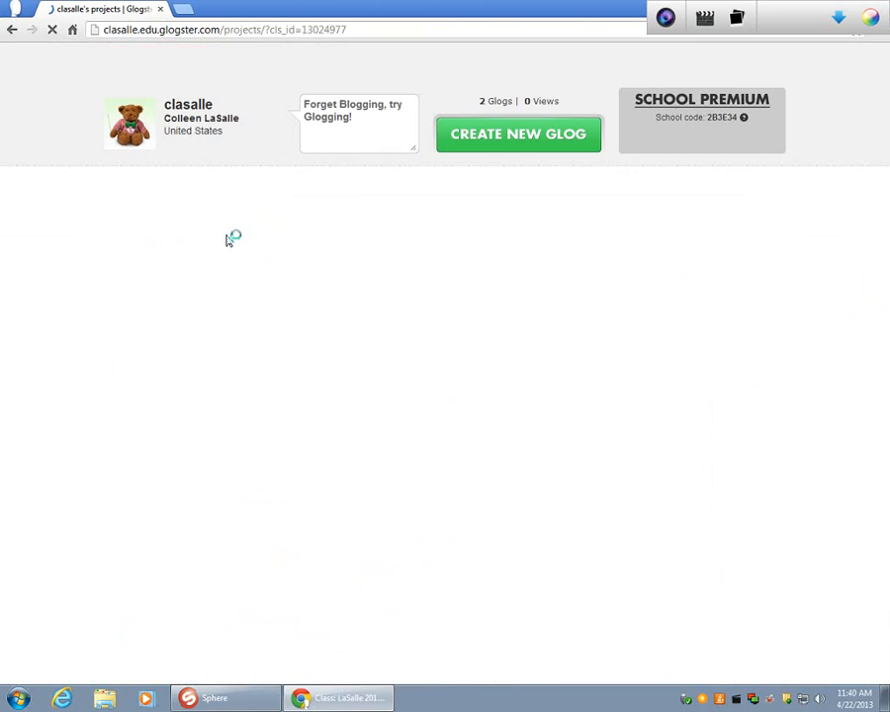
{"action": "scroll", "coordinate": [309, 390], "scroll_direction": "down", "scroll_amount": 2}
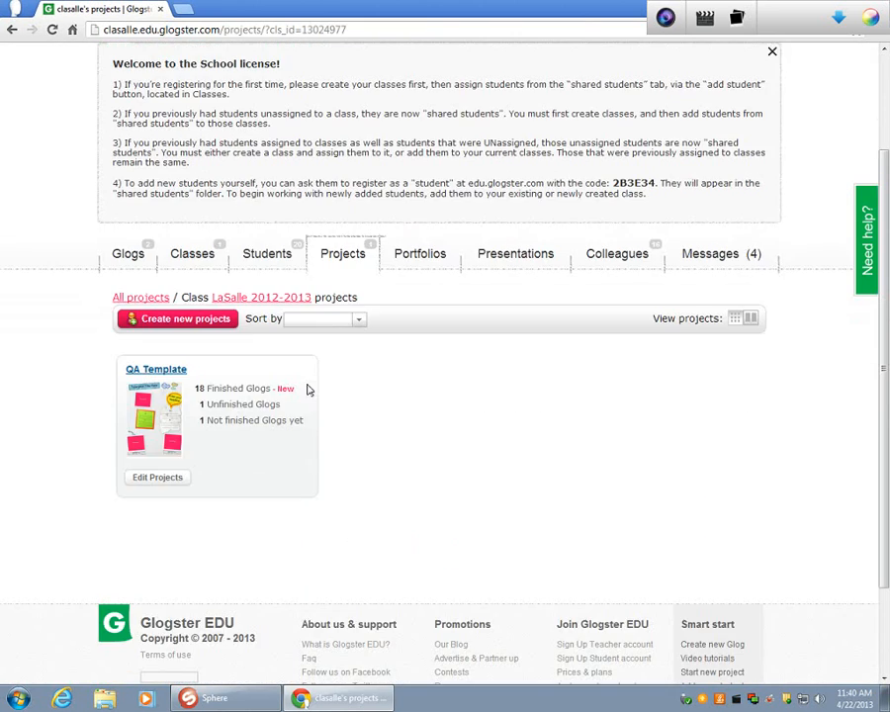
{"action": "left_click", "coordinate": [188, 319]}
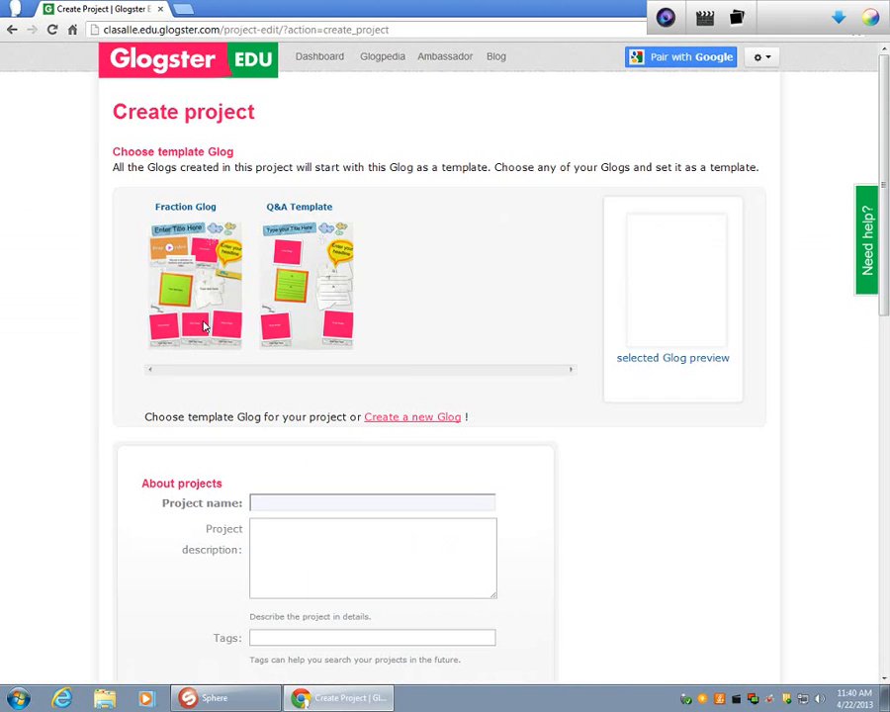
Choose the Fraction Glog template and name the project 'Fraction Glog'.
{"action": "left_click", "coordinate": [208, 310]}
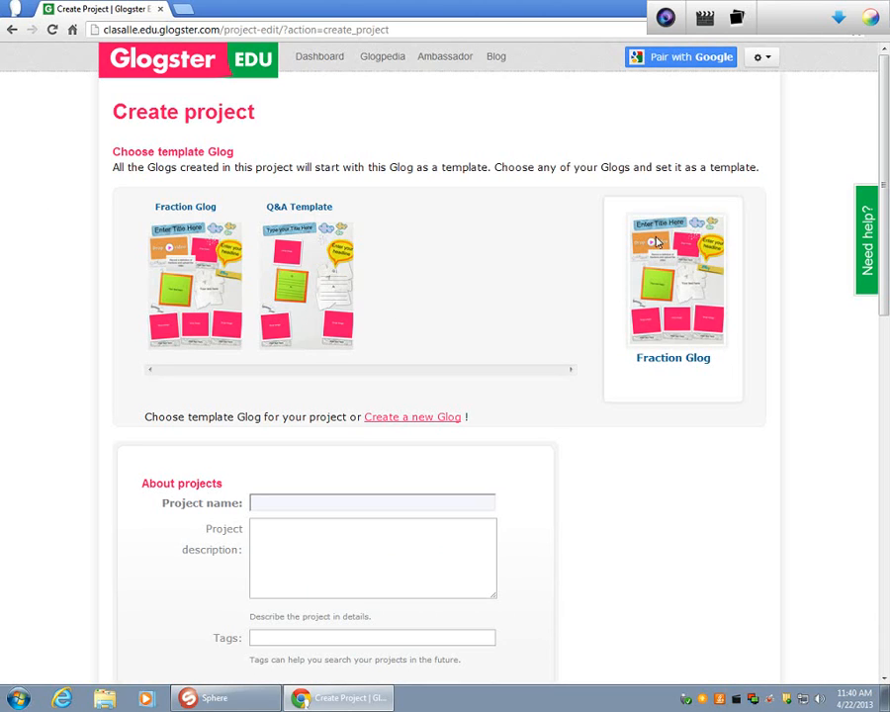
{"action": "left_click", "coordinate": [377, 499]}
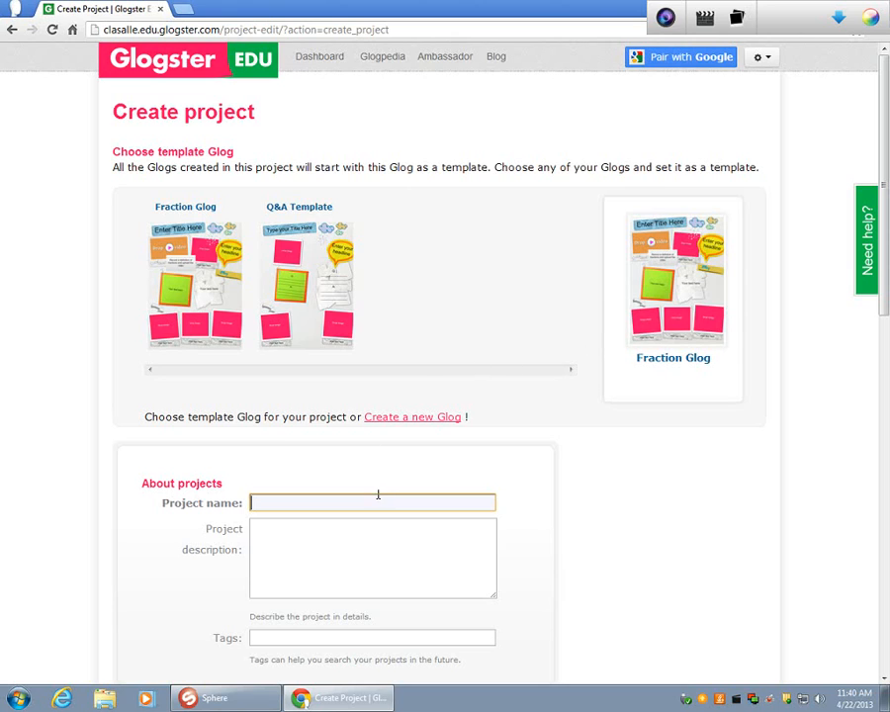
{"action": "type", "text": "Na"}
{"action": "key", "text": "BackSpace"}
{"action": "key", "text": "BackSpace"}
{"action": "type", "text": "Fraction"}
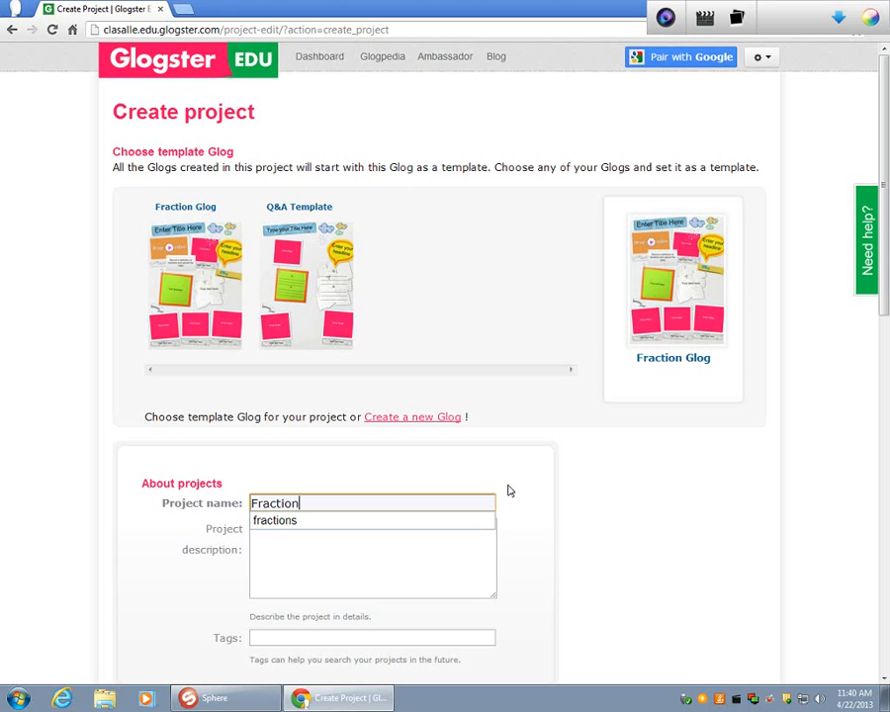
{"action": "type", "text": " Glog"}
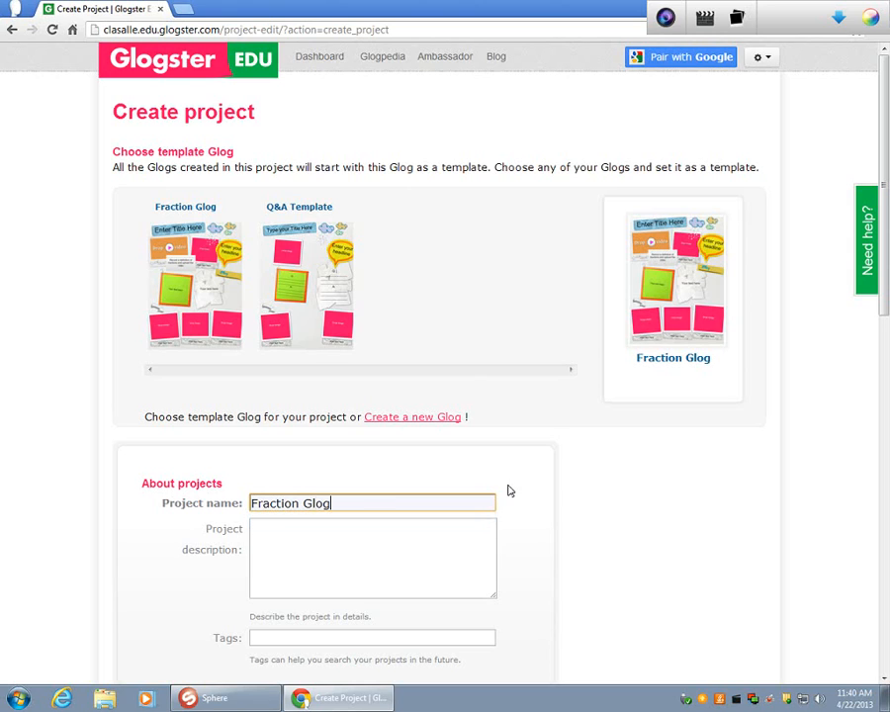
Describe the project as 'Students show understanding by creating a fraction glog'.
{"action": "left_click", "coordinate": [469, 528]}
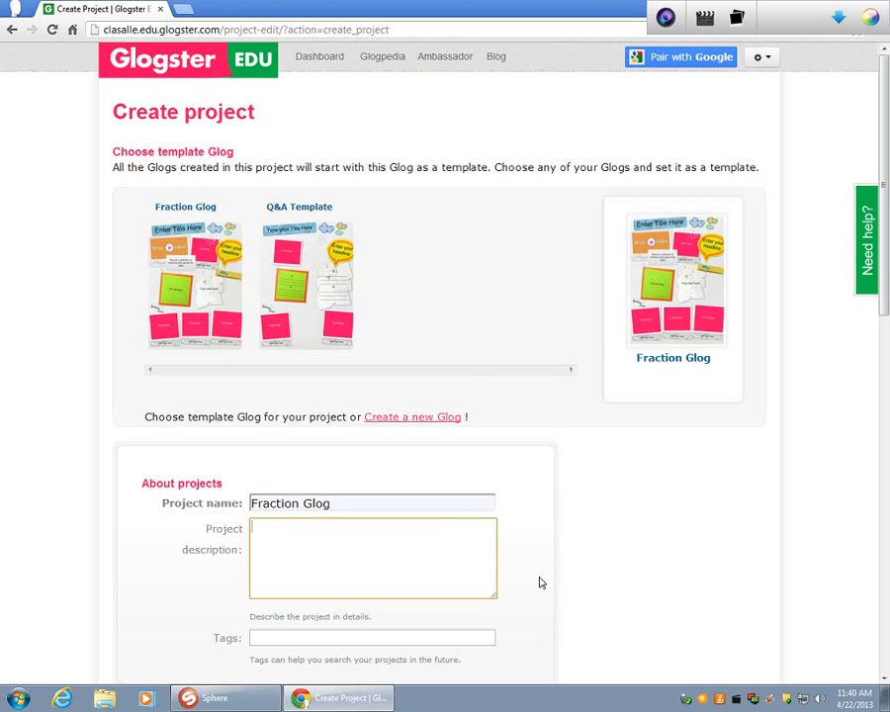
{"action": "type", "text": "Students show understanding by creat"}
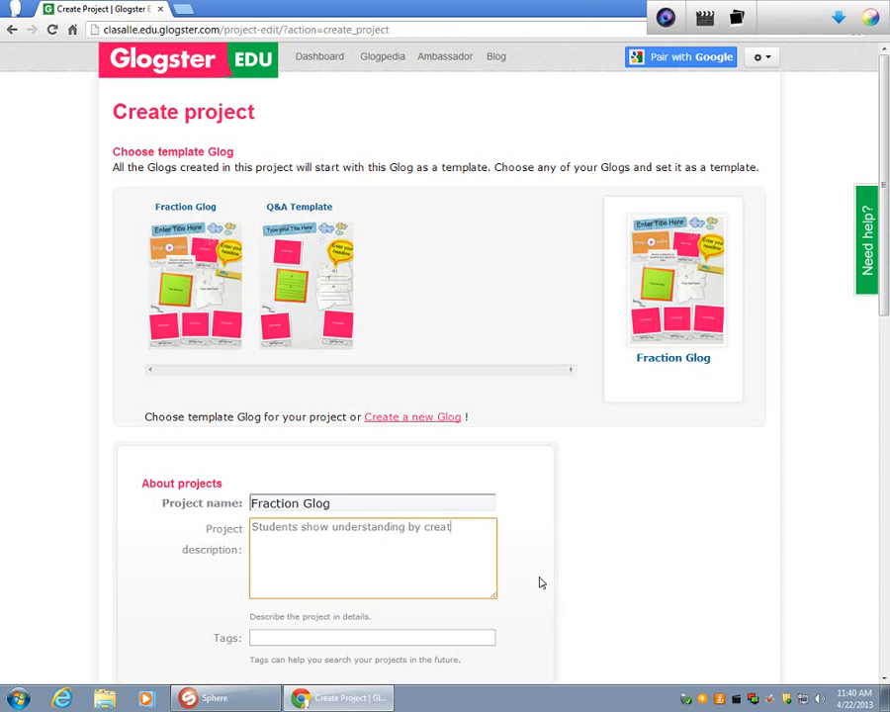
{"action": "type", "text": "ing a fraction glog"}
{"action": "scroll", "coordinate": [534, 579], "scroll_direction": "down", "scroll_amount": 2}
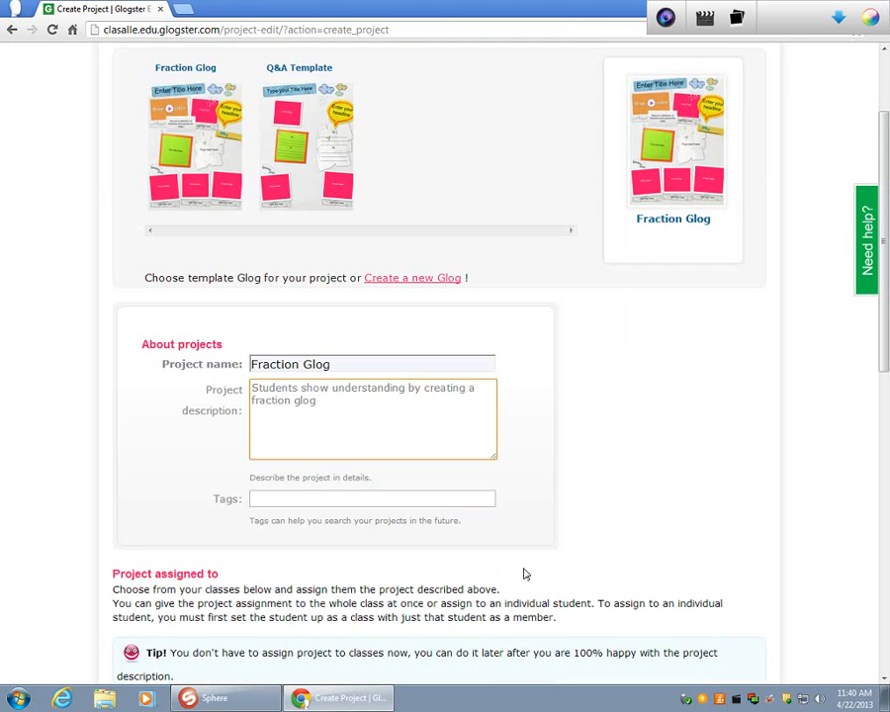
{"action": "scroll", "coordinate": [376, 445], "scroll_direction": "down", "scroll_amount": 1}
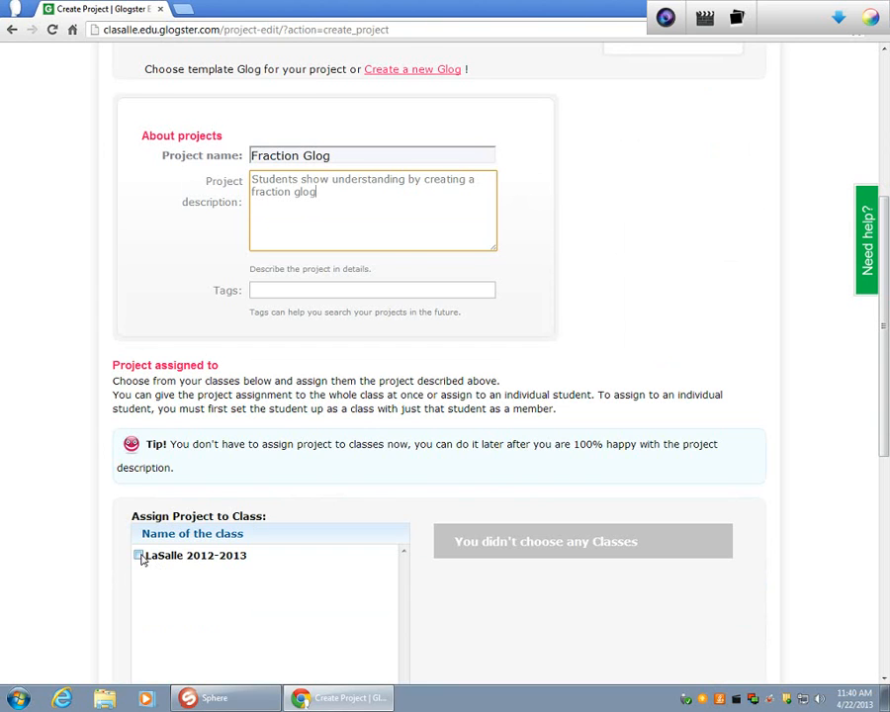
Assign the project to the LaSalle 2012-2013 class.
{"action": "scroll", "coordinate": [286, 422], "scroll_direction": "up", "scroll_amount": 4}
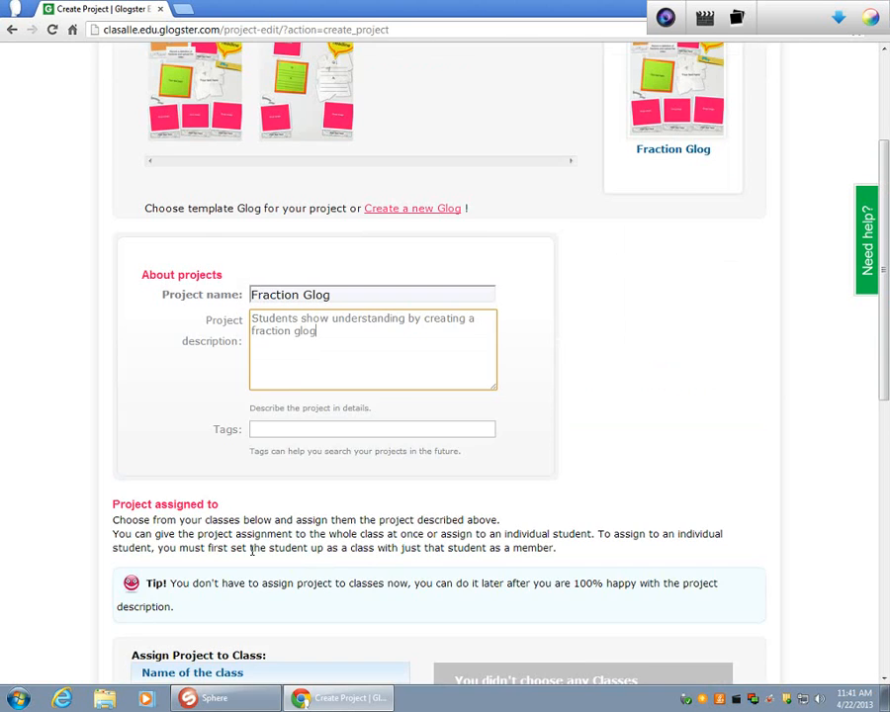
{"action": "scroll", "coordinate": [285, 422], "scroll_direction": "down", "scroll_amount": 4}
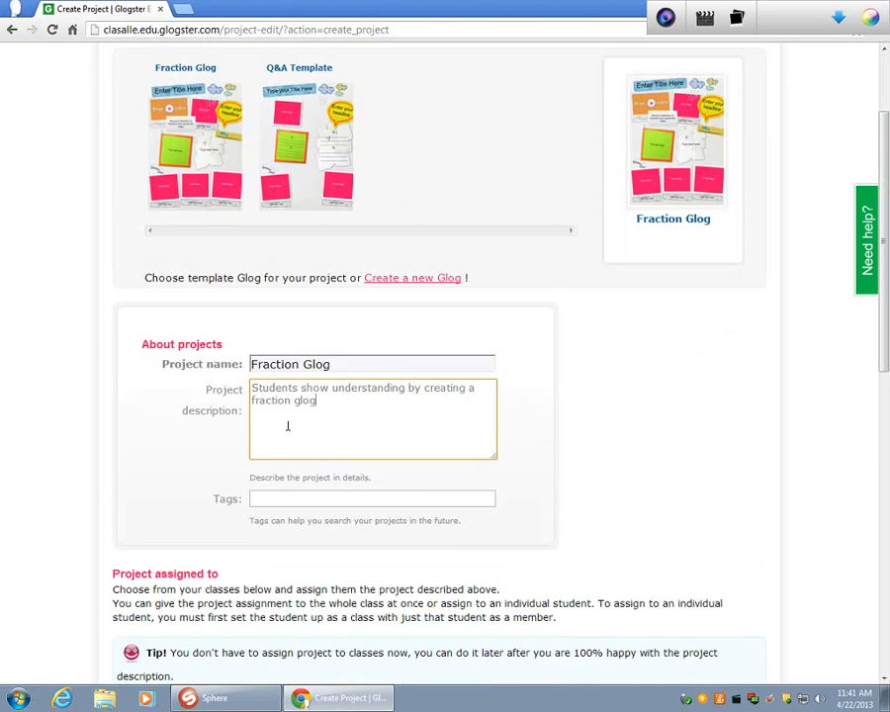
{"action": "left_click", "coordinate": [140, 557]}
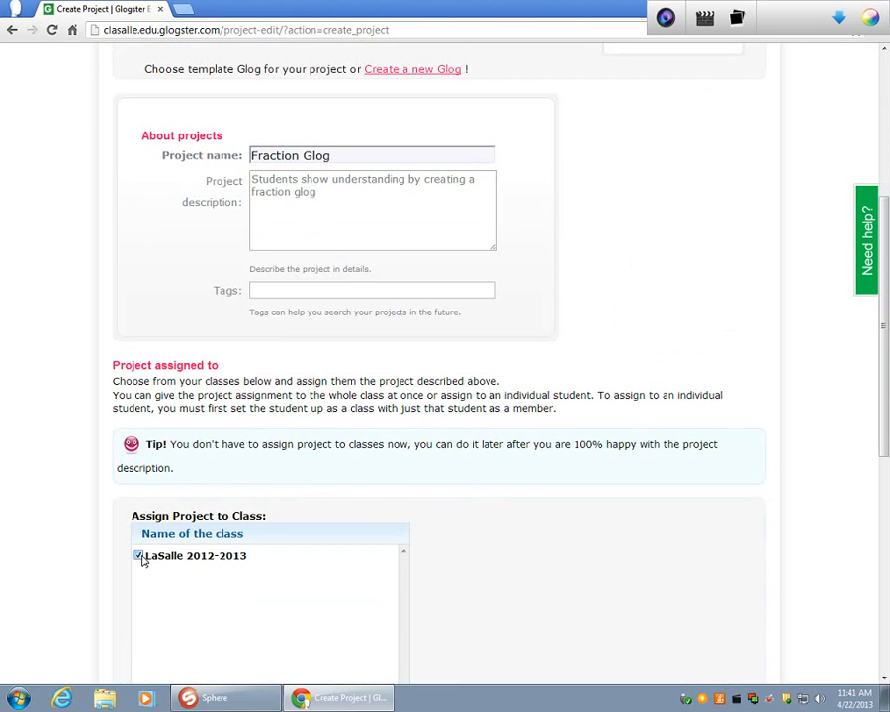
Send 'Hello Students, here is your new project. Good luck' to all assigned classmates and save the project.
{"action": "scroll", "coordinate": [144, 558], "scroll_direction": "down", "scroll_amount": 3}
{"action": "left_click", "coordinate": [146, 555]}
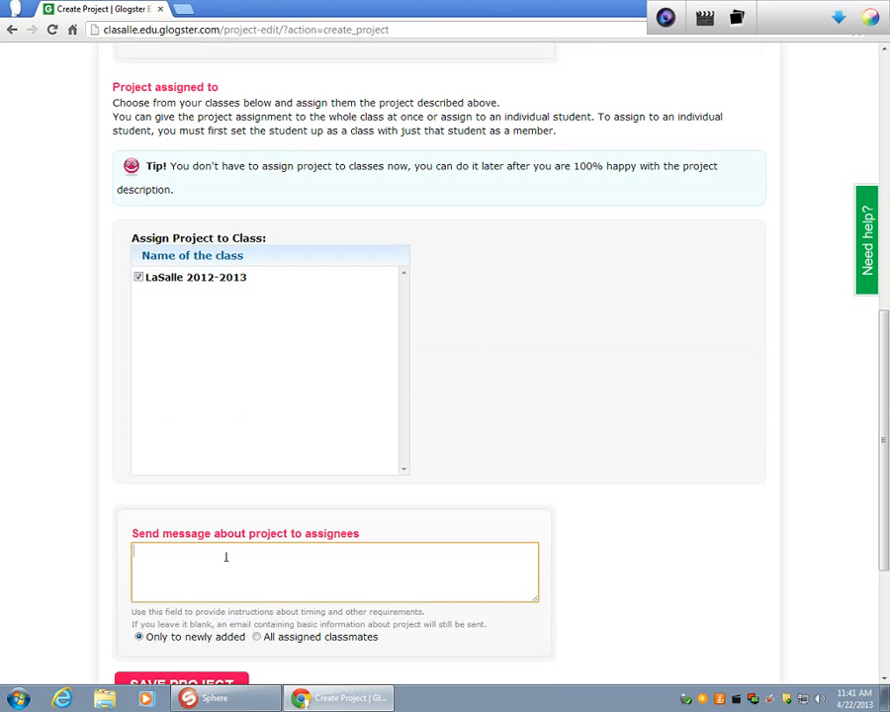
{"action": "type", "text": "Hello Students, here is your new project. Good Luck!"}
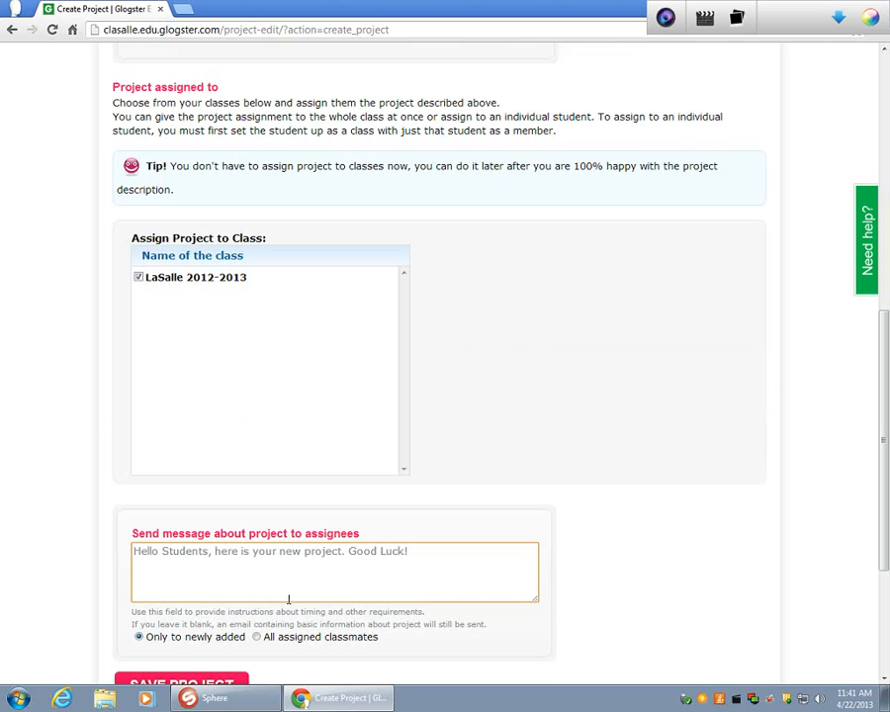
{"action": "left_click", "coordinate": [255, 638]}
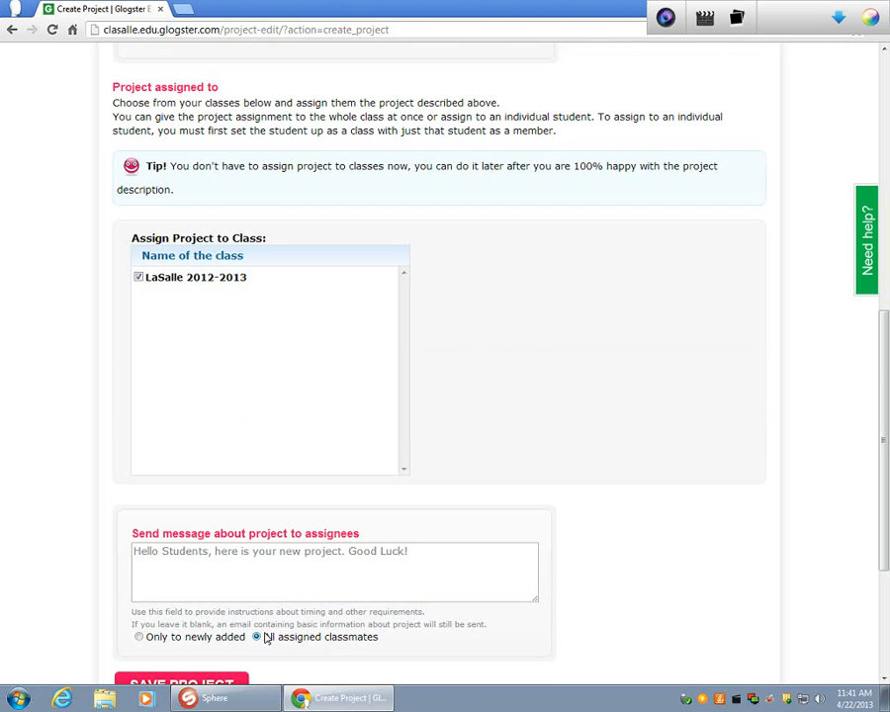
{"action": "scroll", "coordinate": [263, 640], "scroll_direction": "down", "scroll_amount": 3}
{"action": "left_click", "coordinate": [222, 560]}
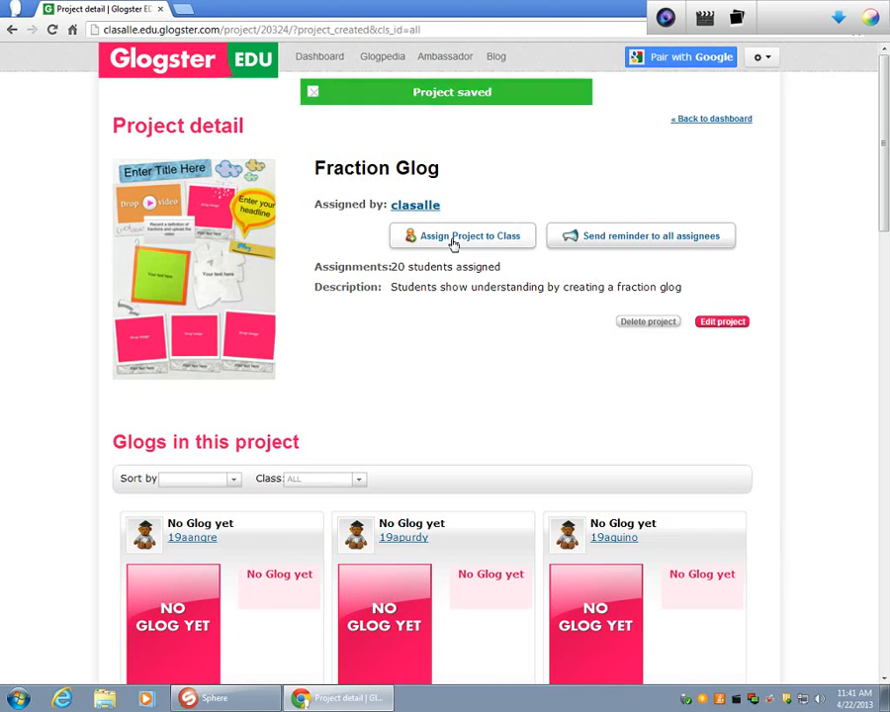
Review the Fraction Glog project's class assignment settings, then return to the dashboard.
{"action": "scroll", "coordinate": [452, 244], "scroll_direction": "down", "scroll_amount": 3}
{"action": "scroll", "coordinate": [455, 246], "scroll_direction": "up", "scroll_amount": 3}
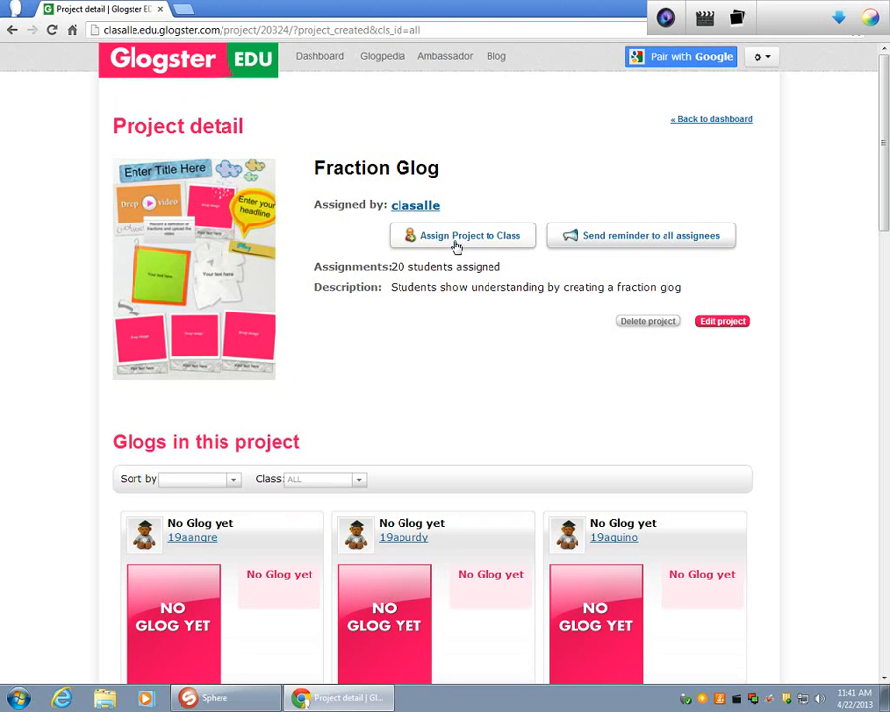
{"action": "left_click", "coordinate": [456, 240]}
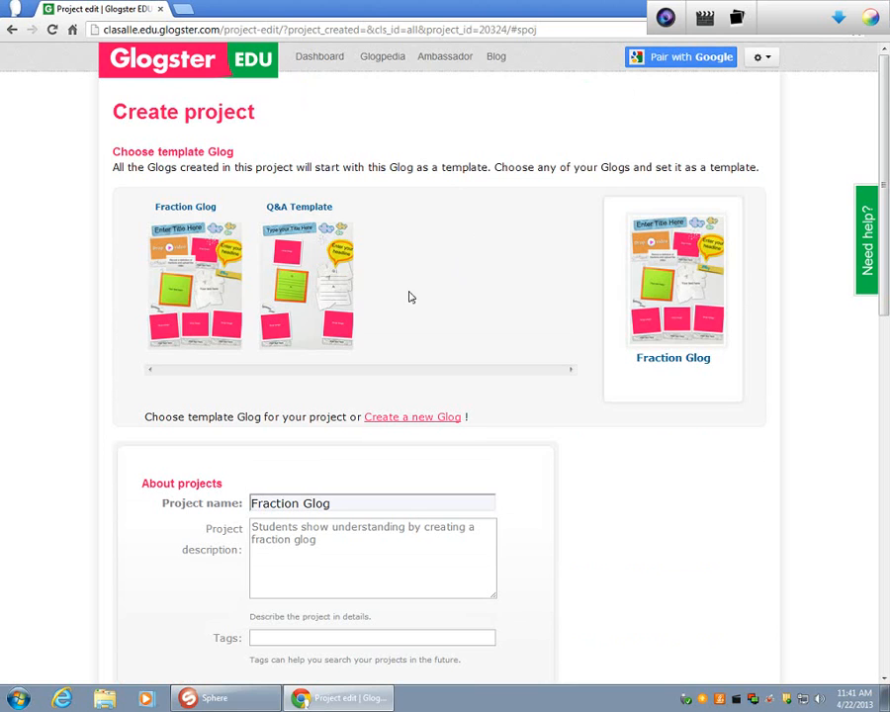
{"action": "left_click", "coordinate": [174, 54]}
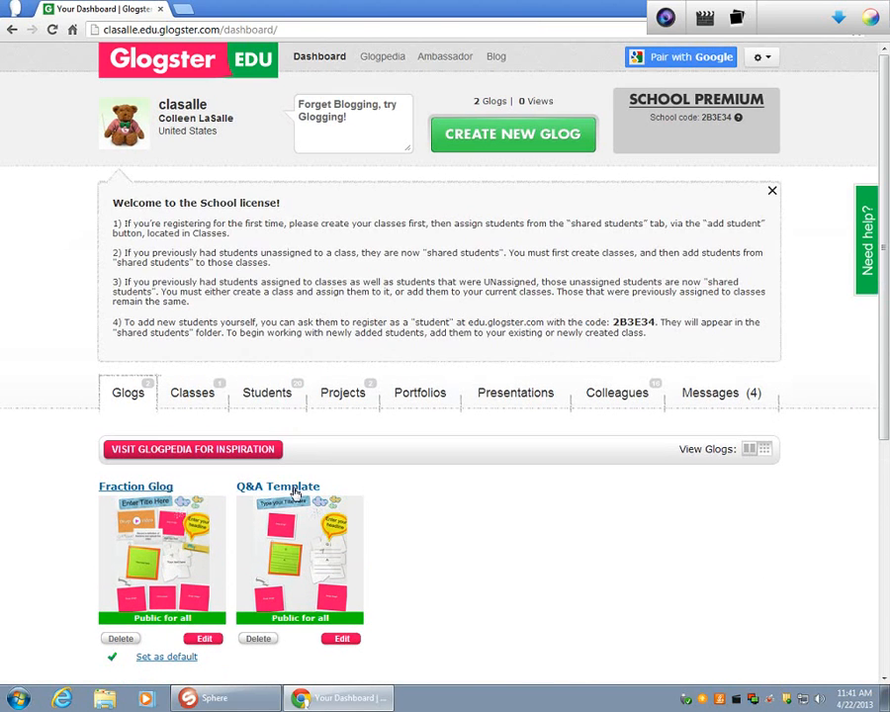
Open the Students page and scroll through the My students cards and their glog counts.
{"action": "left_click", "coordinate": [287, 406]}
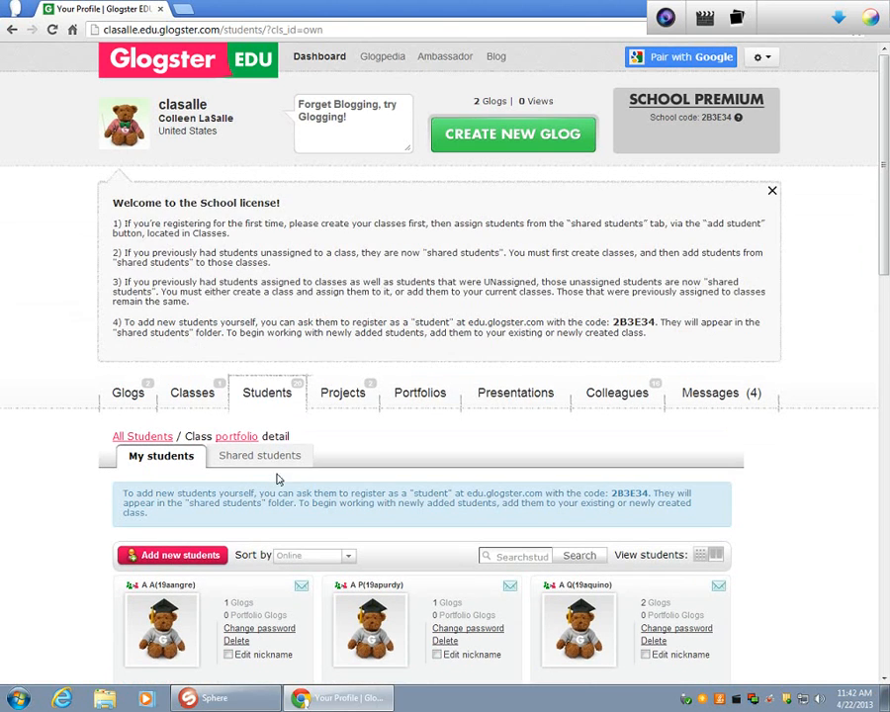
{"action": "scroll", "coordinate": [301, 593], "scroll_direction": "down", "scroll_amount": 3}
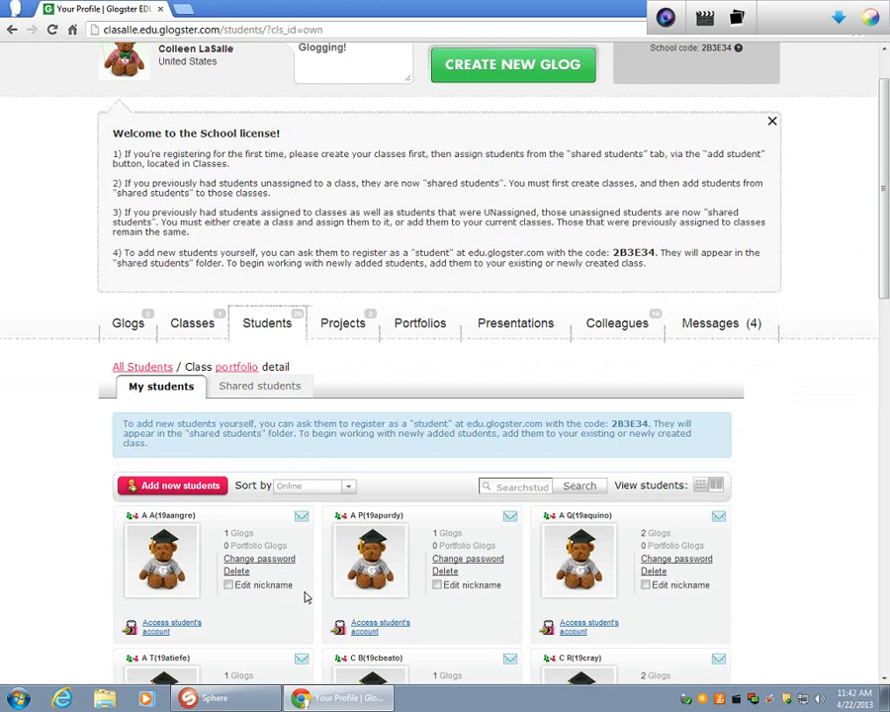